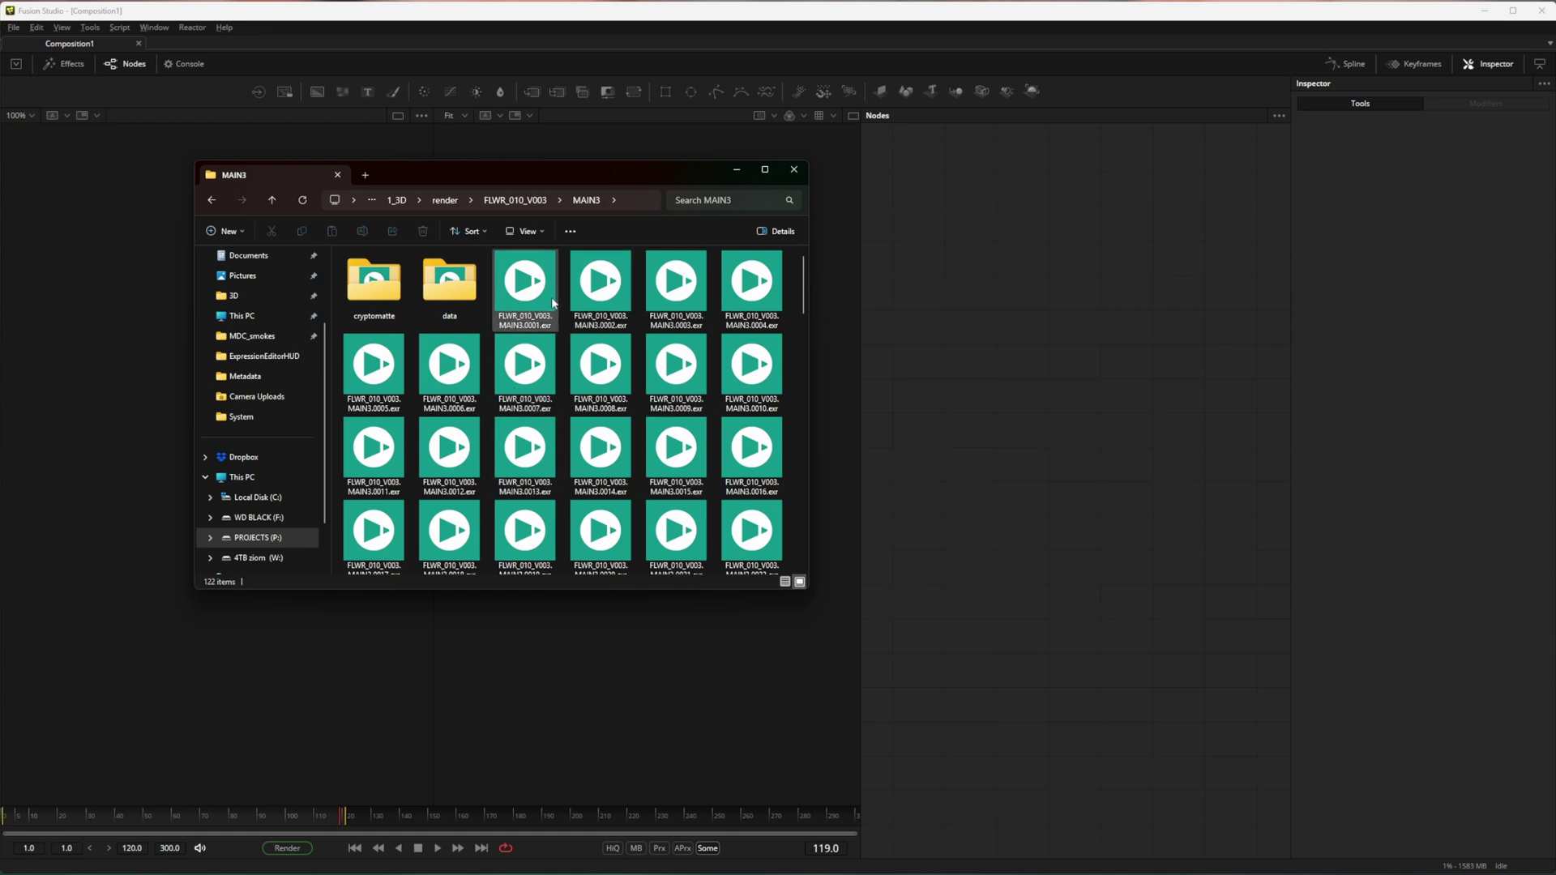
Step: Import the MAIN3 render folder from FLWR_010_V003 into the node graph and space its three loaders vertically
{"action": "left_click", "coordinate": [547, 200]}
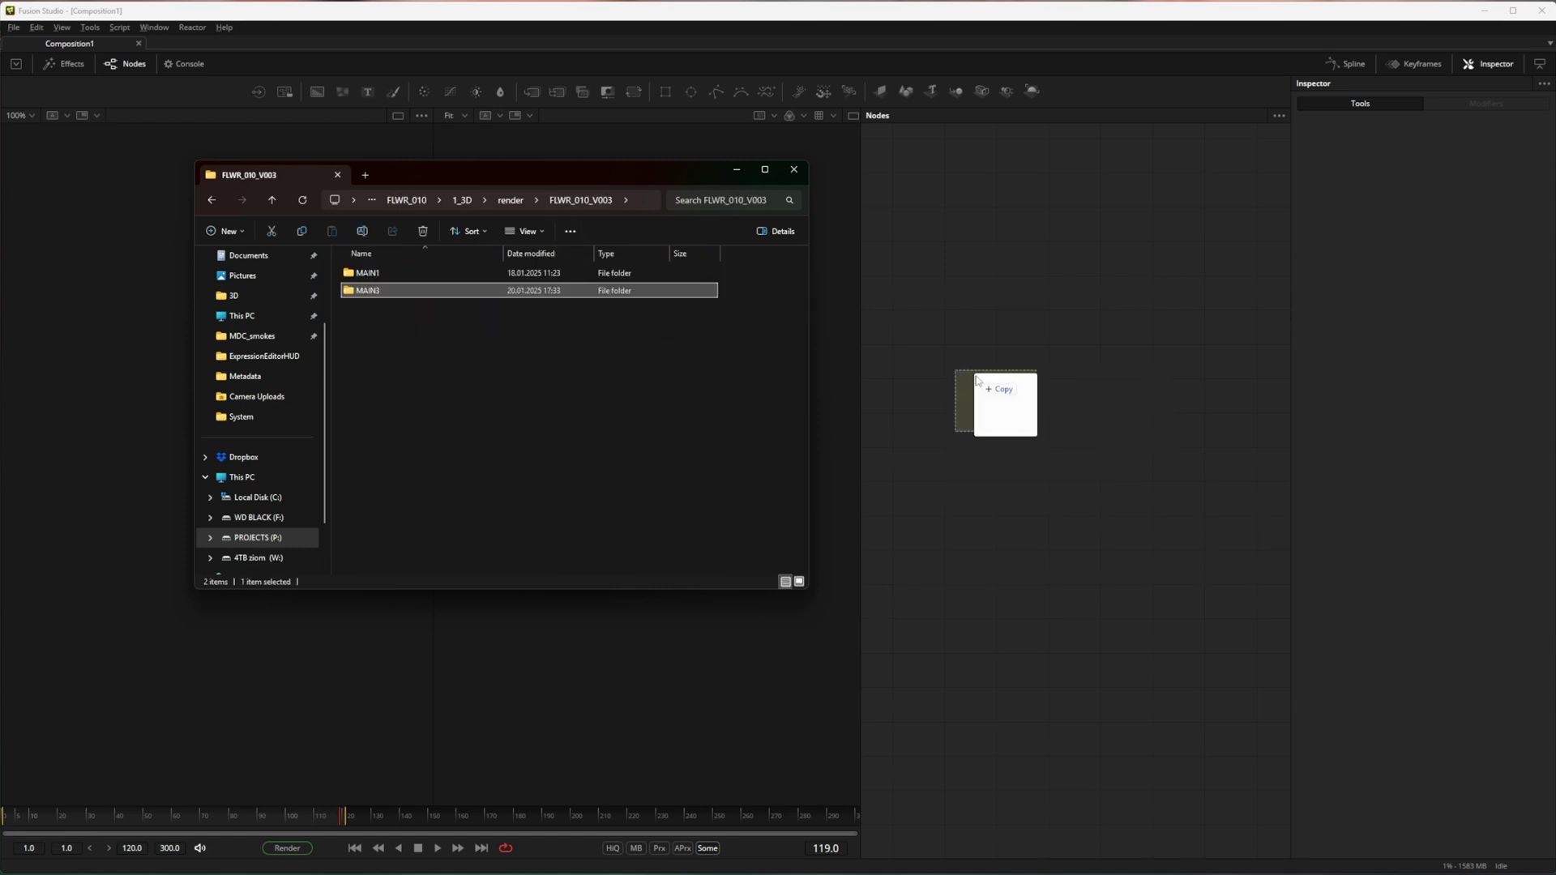
{"action": "left_click", "coordinate": [1019, 359]}
{"action": "left_click_drag", "start_coordinate": [1020, 359], "coordinate": [1038, 524]}
{"action": "left_click_drag", "start_coordinate": [1003, 301], "coordinate": [1004, 335]}
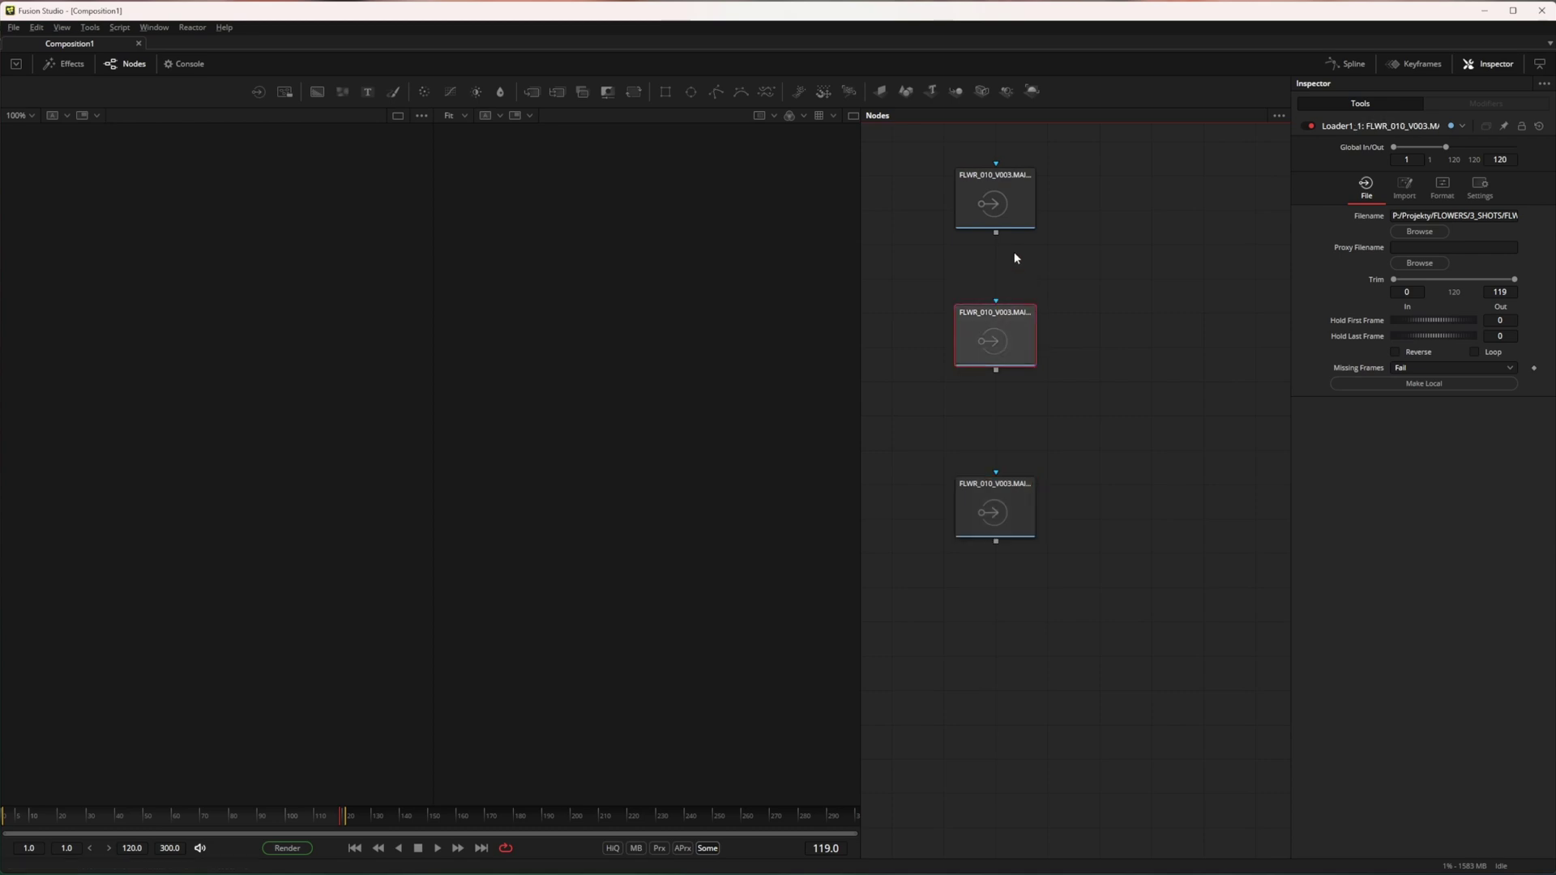
Step: Show each of the three imported loaders one after another in the second viewer
{"action": "left_click", "coordinate": [1013, 217]}
{"action": "key", "text": "2"}
{"action": "left_click", "coordinate": [1015, 347]}
{"action": "key", "text": "2"}
{"action": "left_click", "coordinate": [985, 516]}
{"action": "key", "text": "2"}
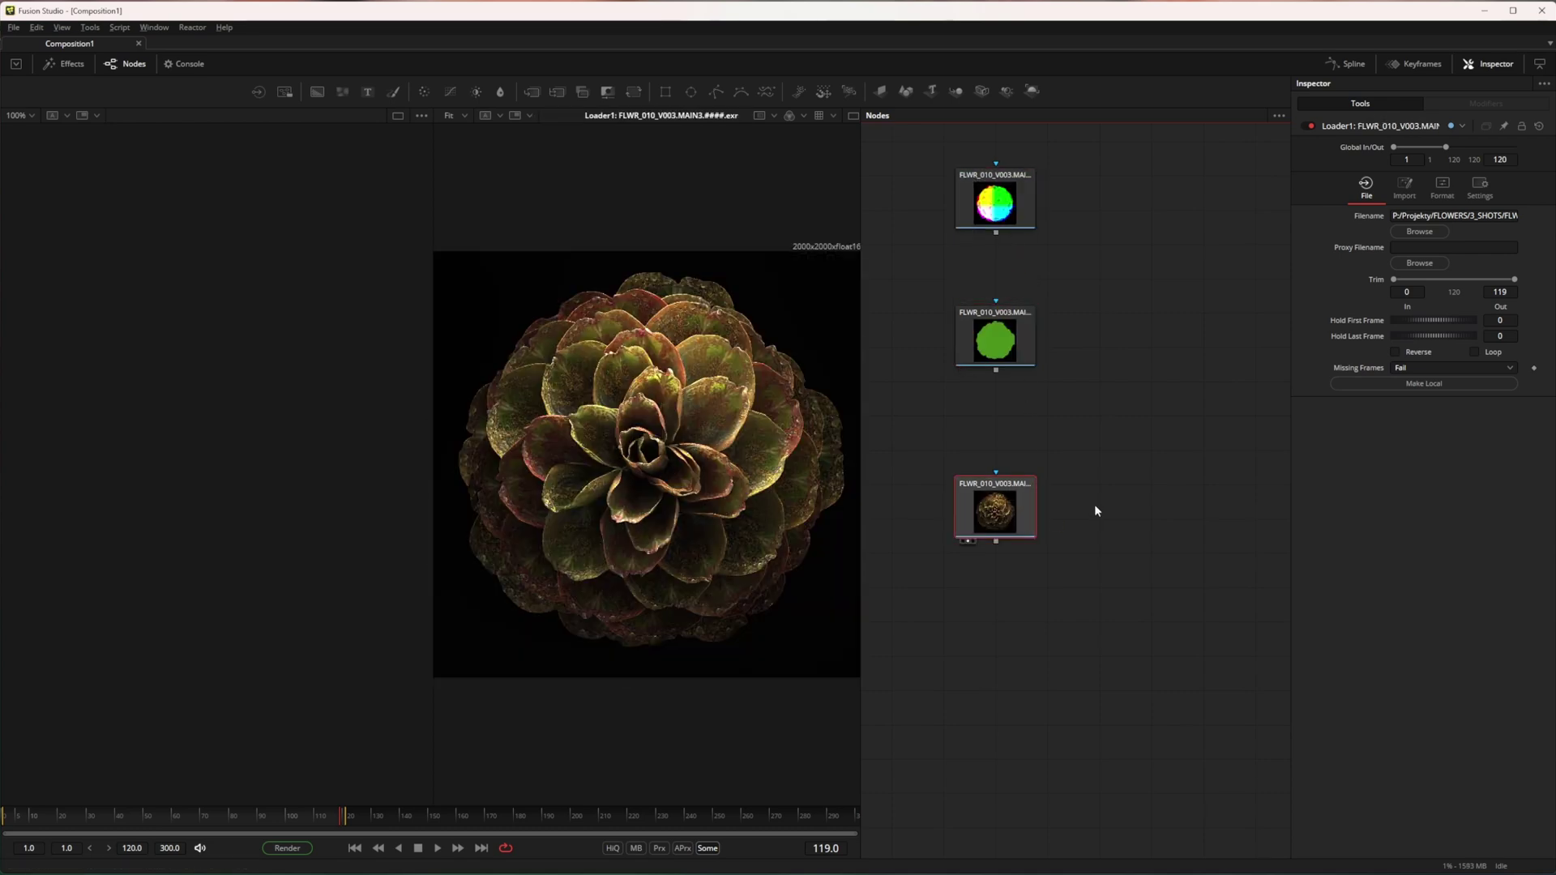
Step: Group the three loaders as Group1 with a single pipe, using the FLWR_010_V003/MAIN3 render folder as root path
{"action": "left_click_drag", "start_coordinate": [1119, 388], "coordinate": [1158, 410]}
{"action": "left_click_drag", "start_coordinate": [1135, 179], "coordinate": [934, 677]}
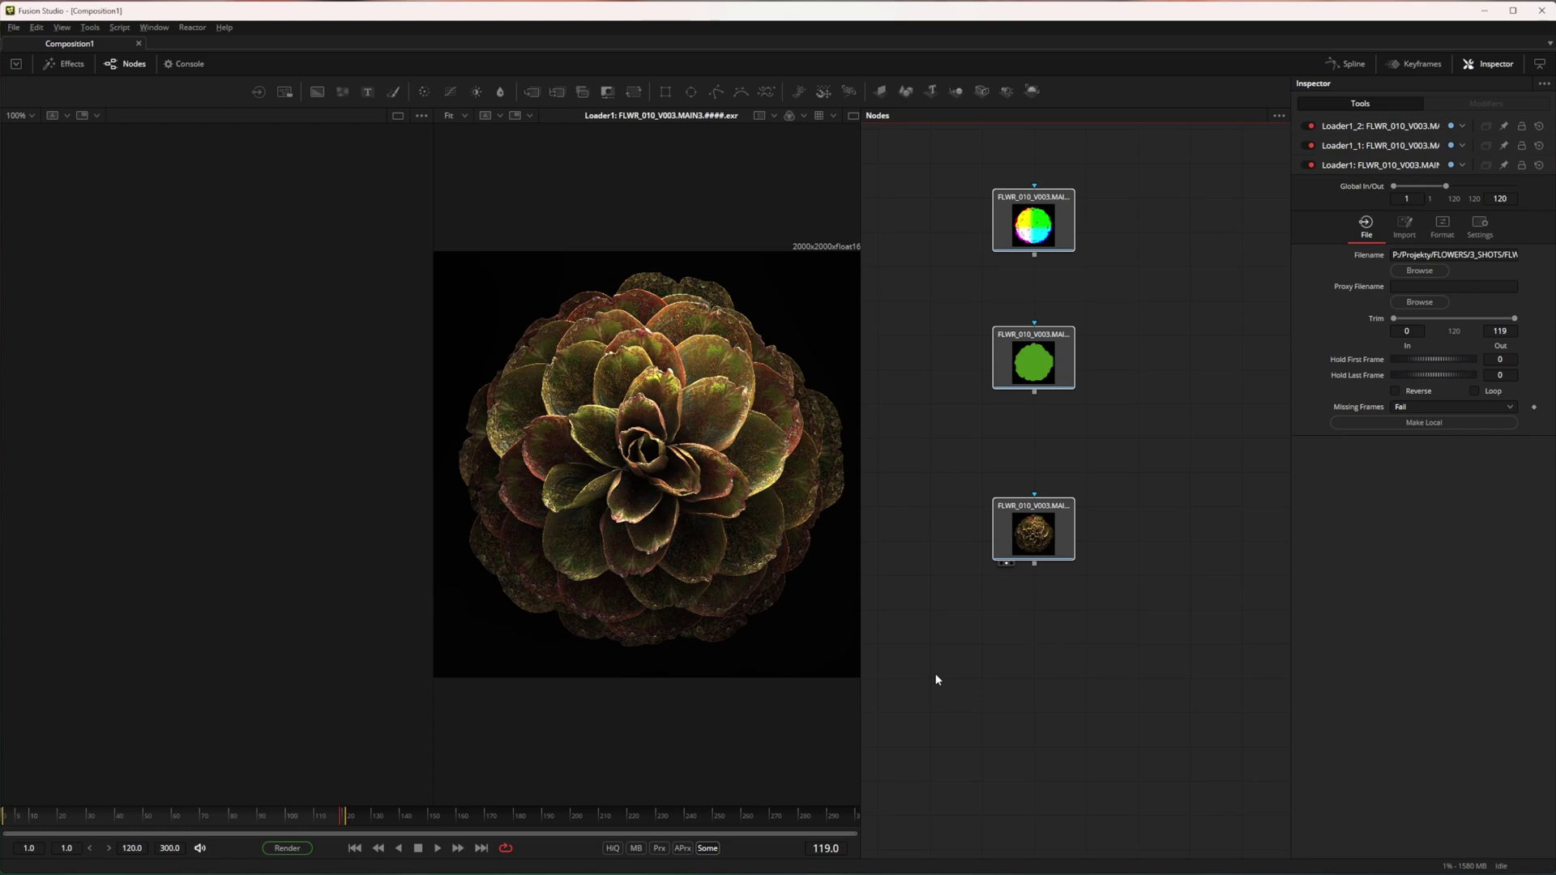
{"action": "key", "text": "ctrl+g"}
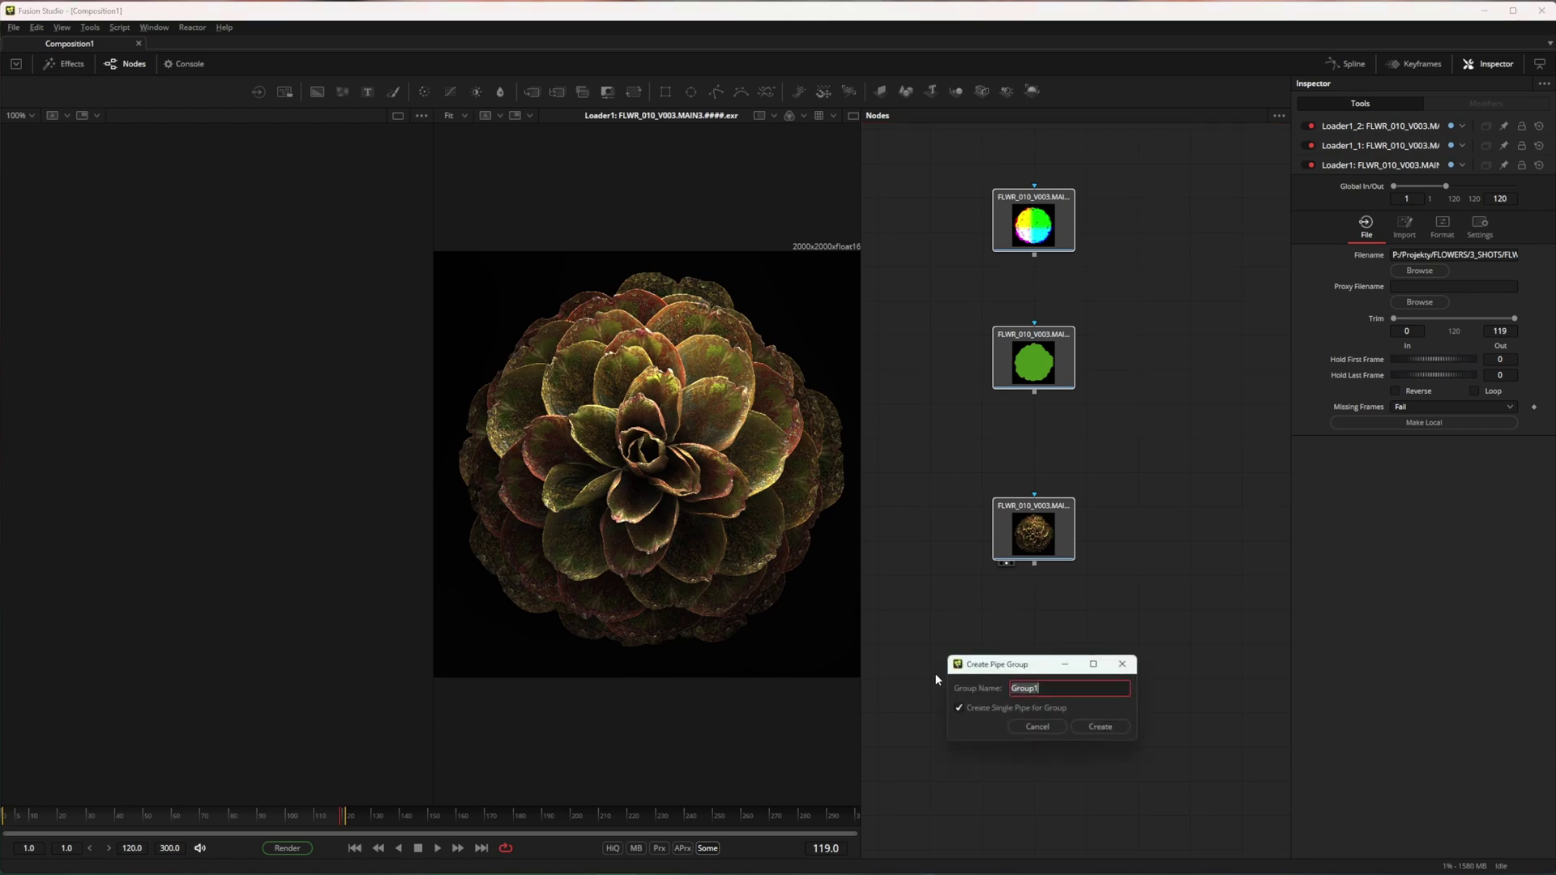
{"action": "left_click_drag", "start_coordinate": [999, 655], "coordinate": [850, 350]}
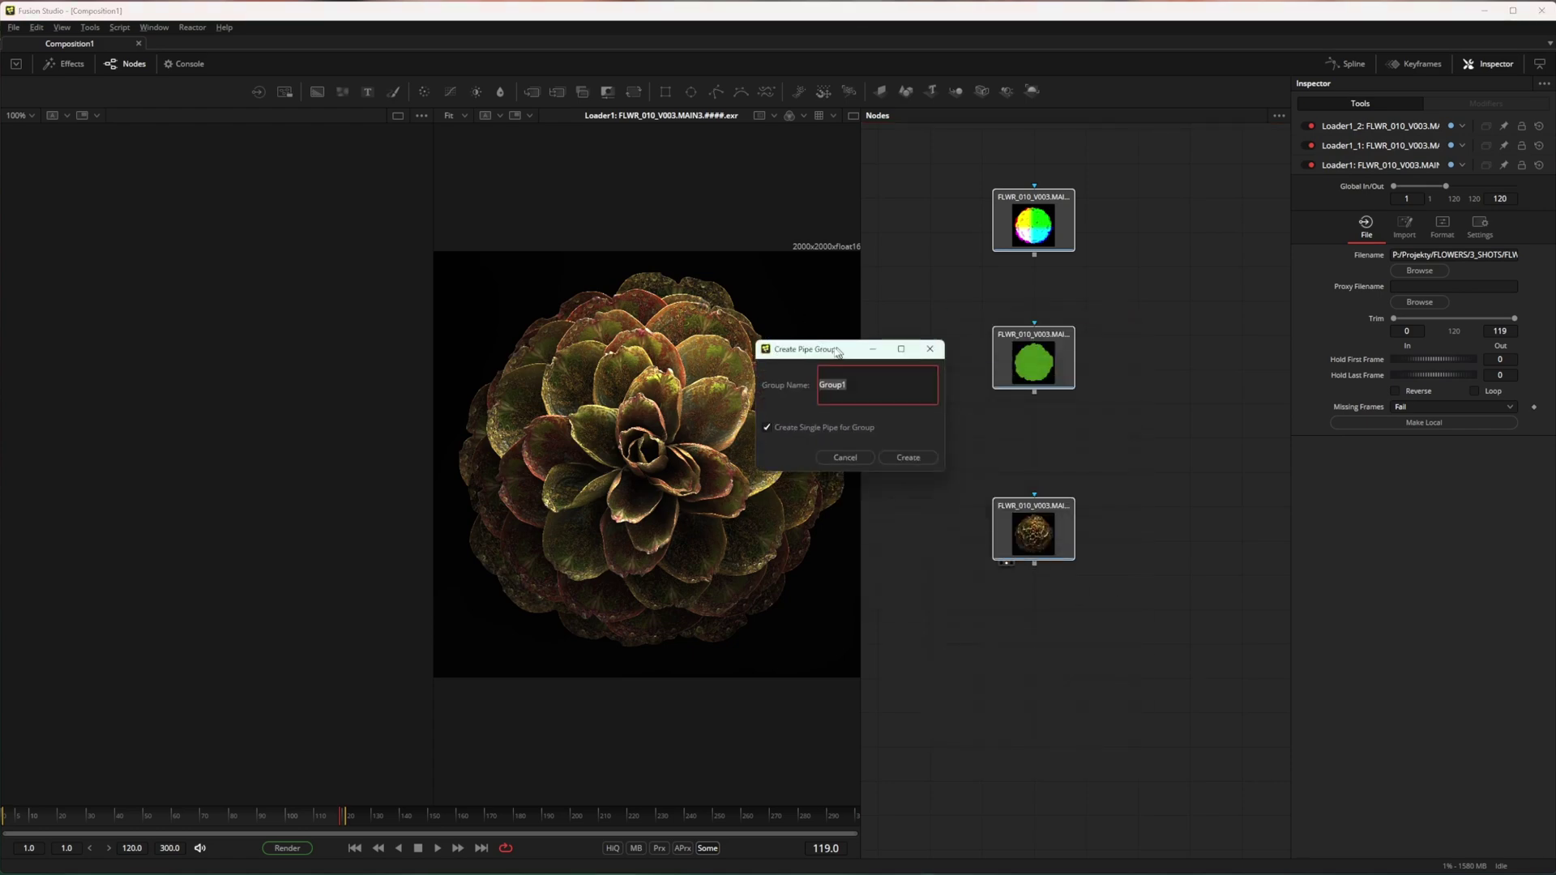
{"action": "left_click", "coordinate": [921, 455]}
{"action": "left_click_drag", "start_coordinate": [1049, 666], "coordinate": [791, 334]}
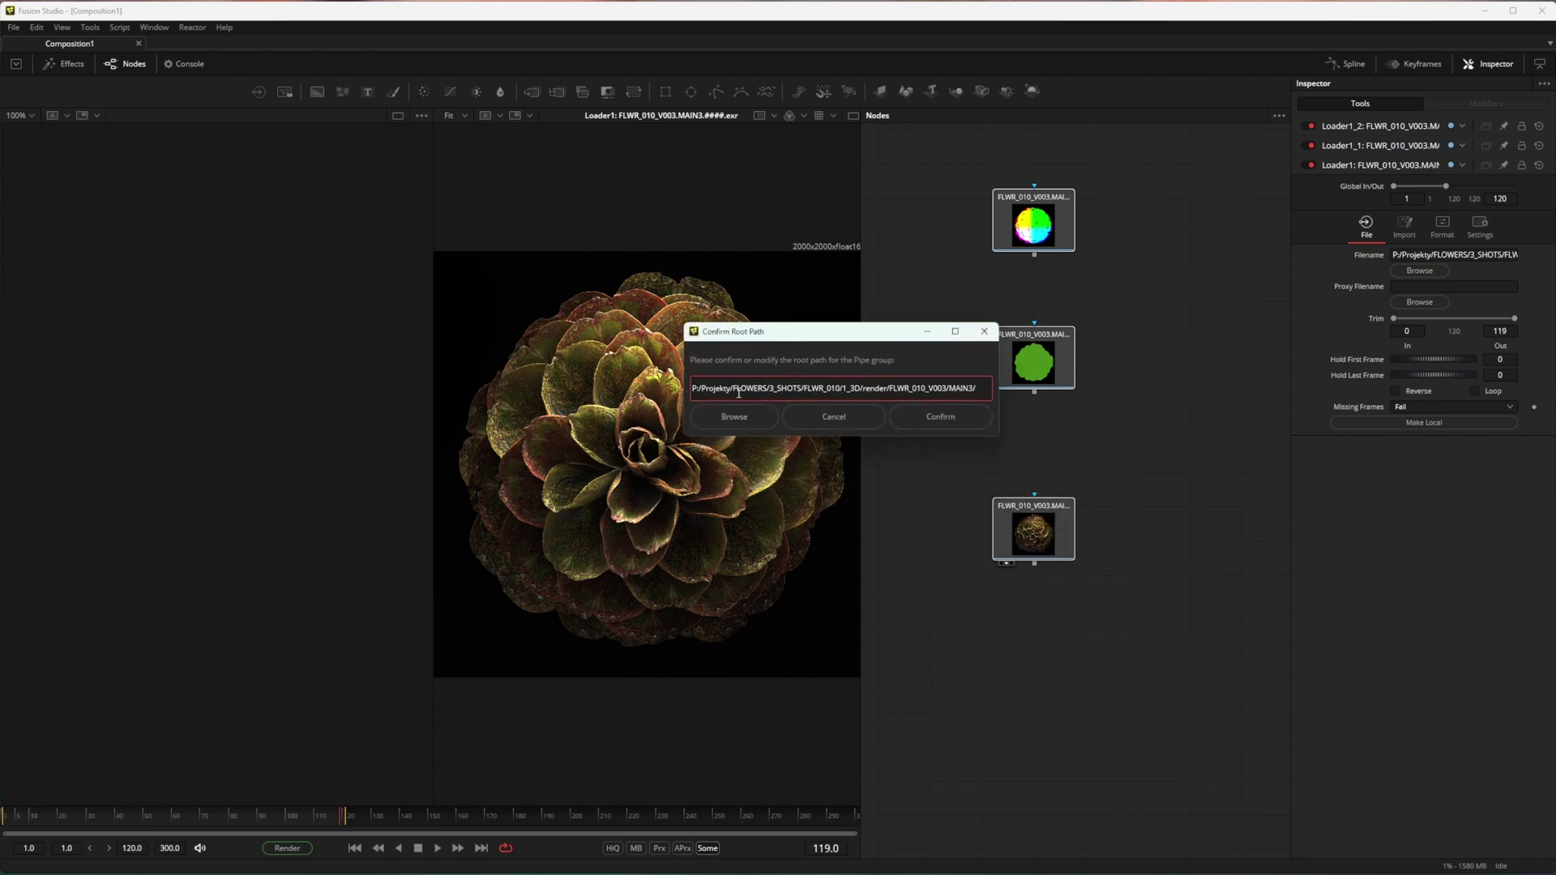
{"action": "left_click_drag", "start_coordinate": [702, 397], "coordinate": [990, 393]}
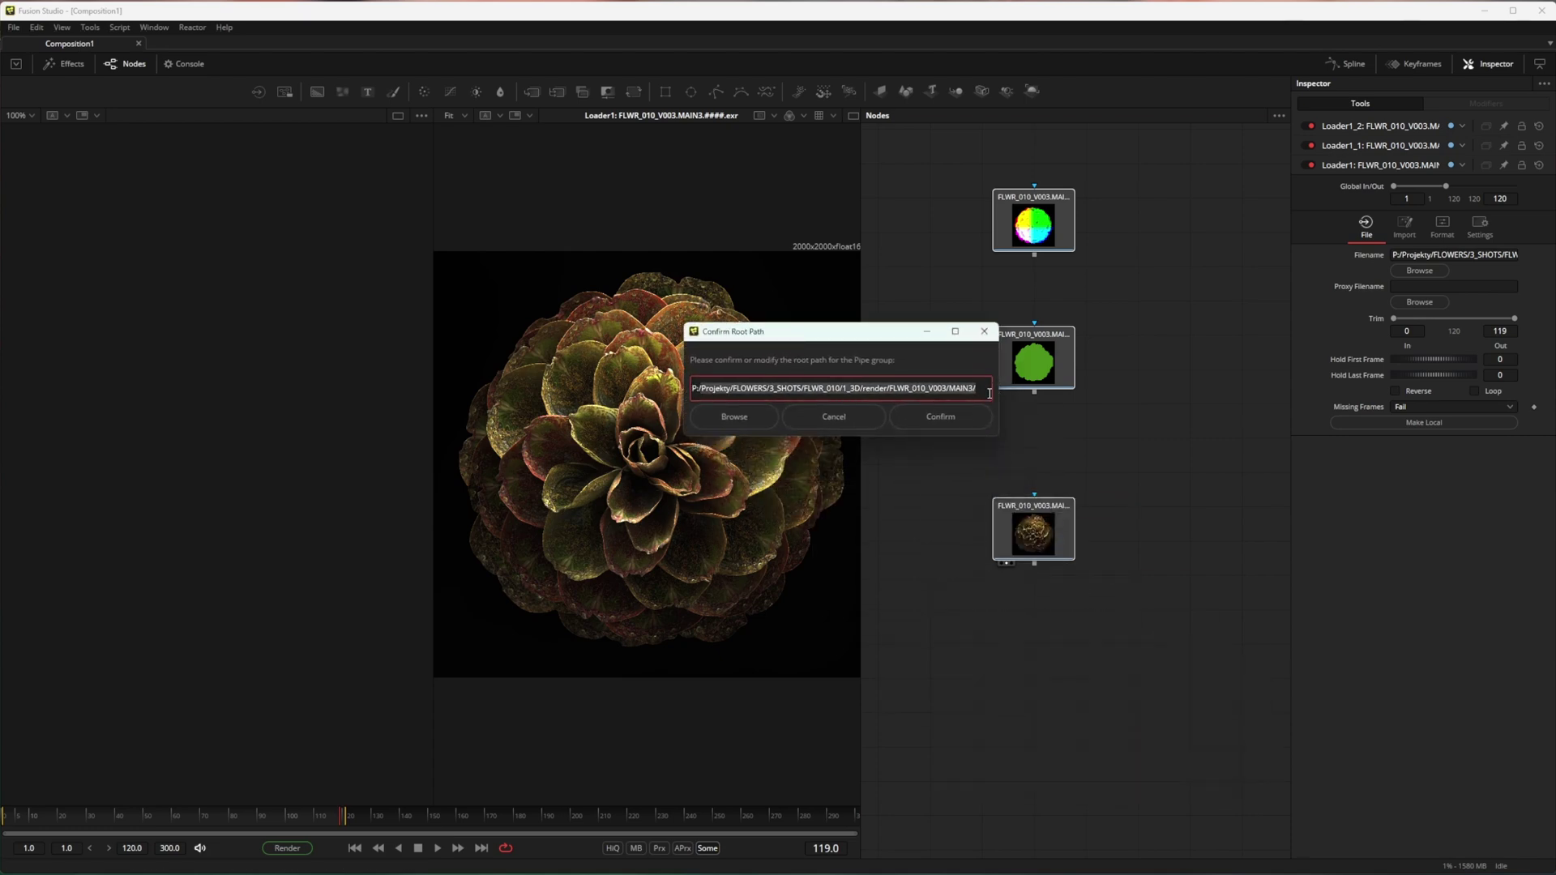
{"action": "left_click", "coordinate": [964, 423]}
Step: Choose R as the source pipe of the Group1 pipe node
{"action": "left_click_drag", "start_coordinate": [1156, 587], "coordinate": [1139, 476]}
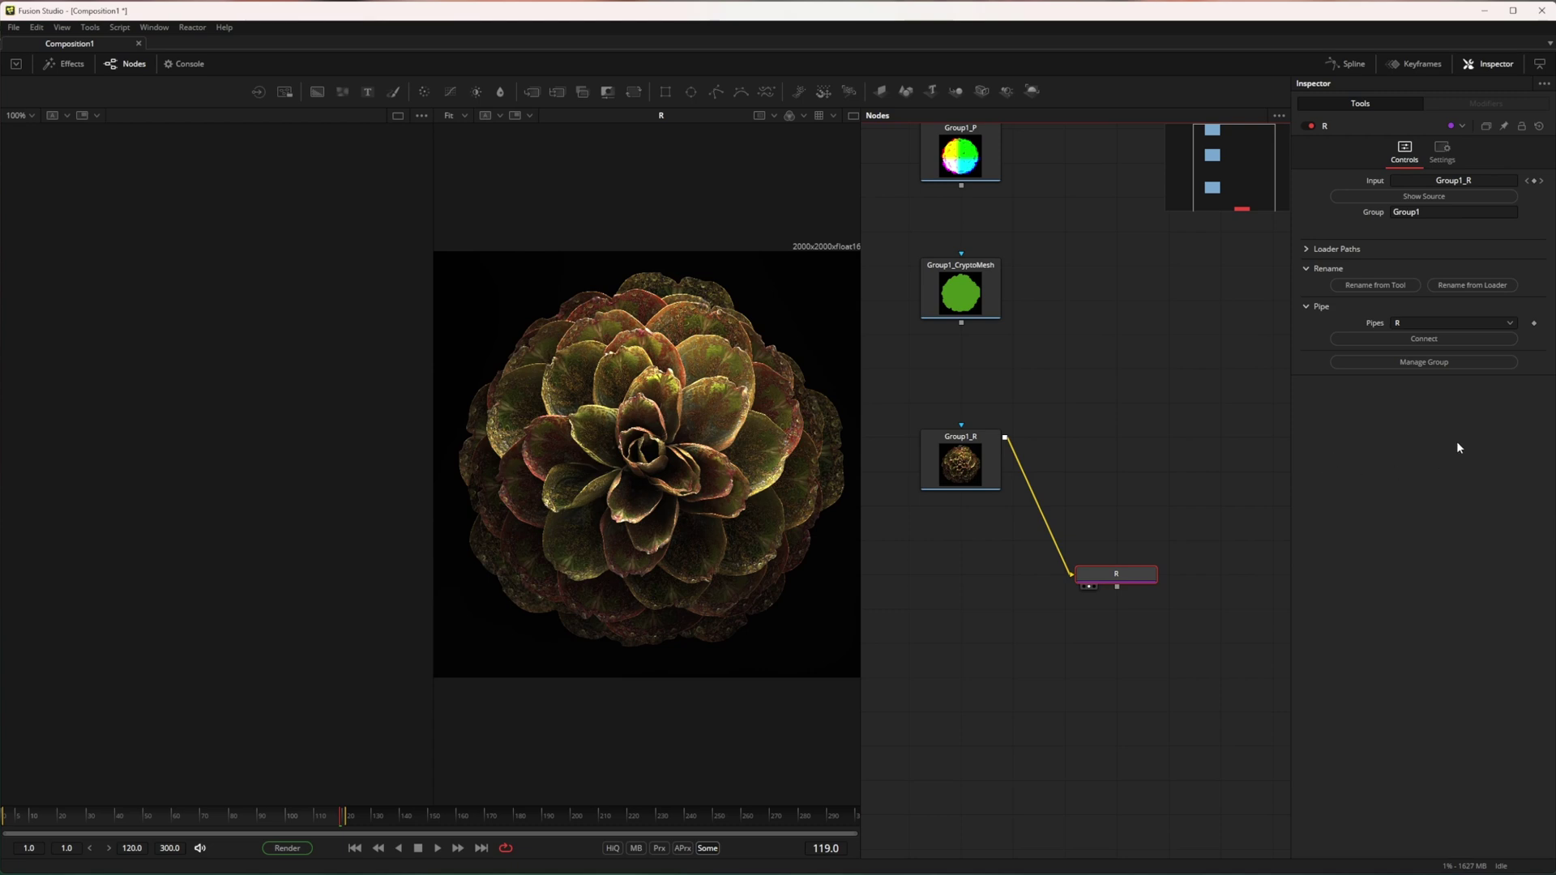
{"action": "left_click", "coordinate": [1445, 323]}
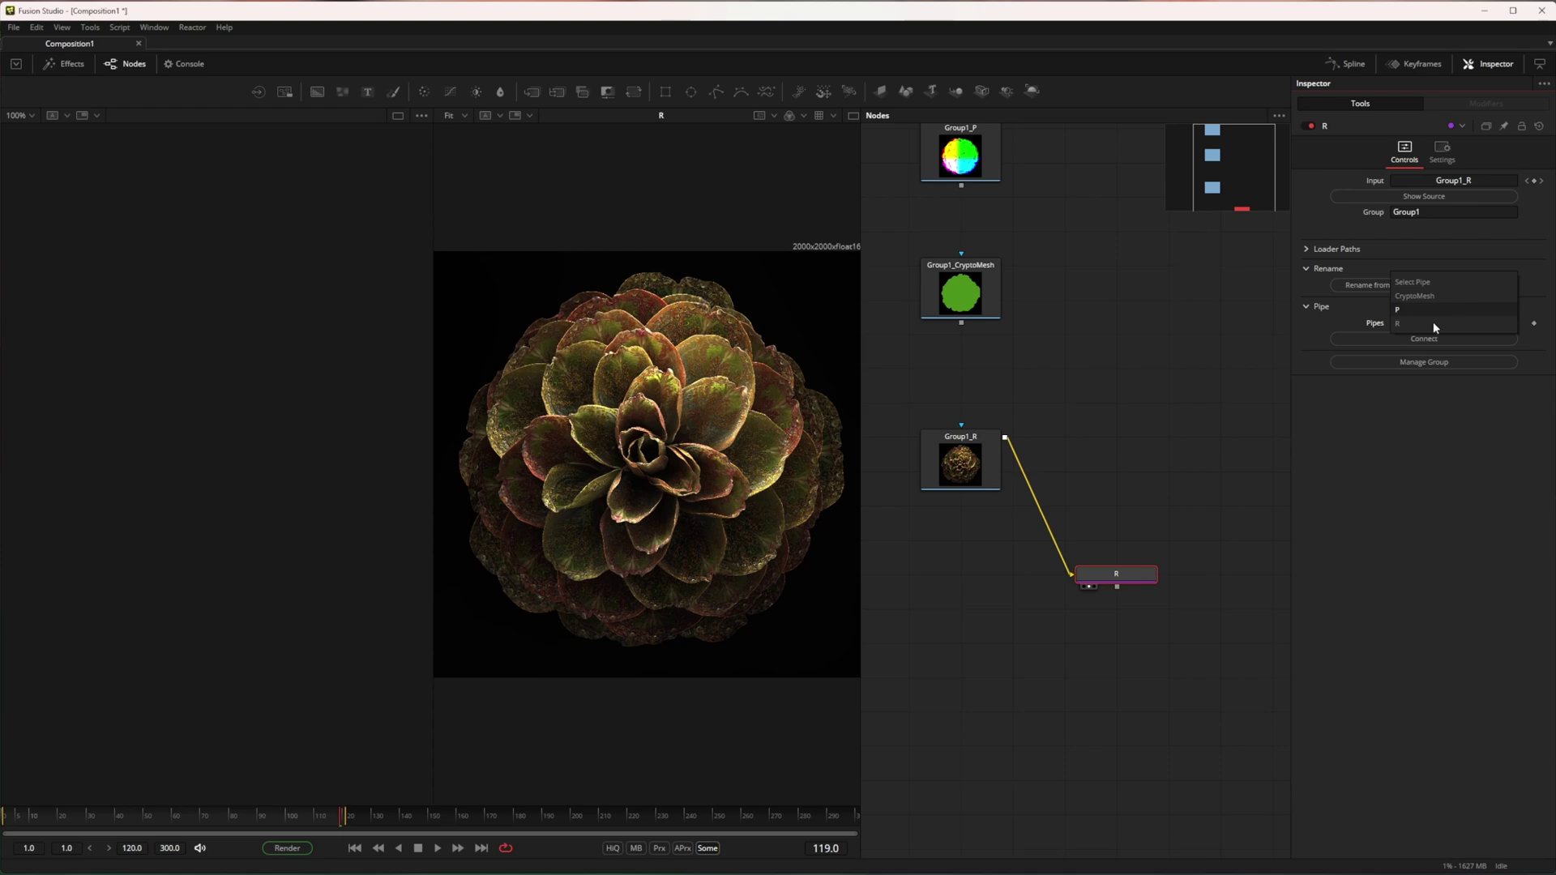
{"action": "left_click", "coordinate": [1434, 323]}
Step: Open the group manager from the R pipe node, update all of Group1's paths and close the manager
{"action": "left_click", "coordinate": [1442, 365]}
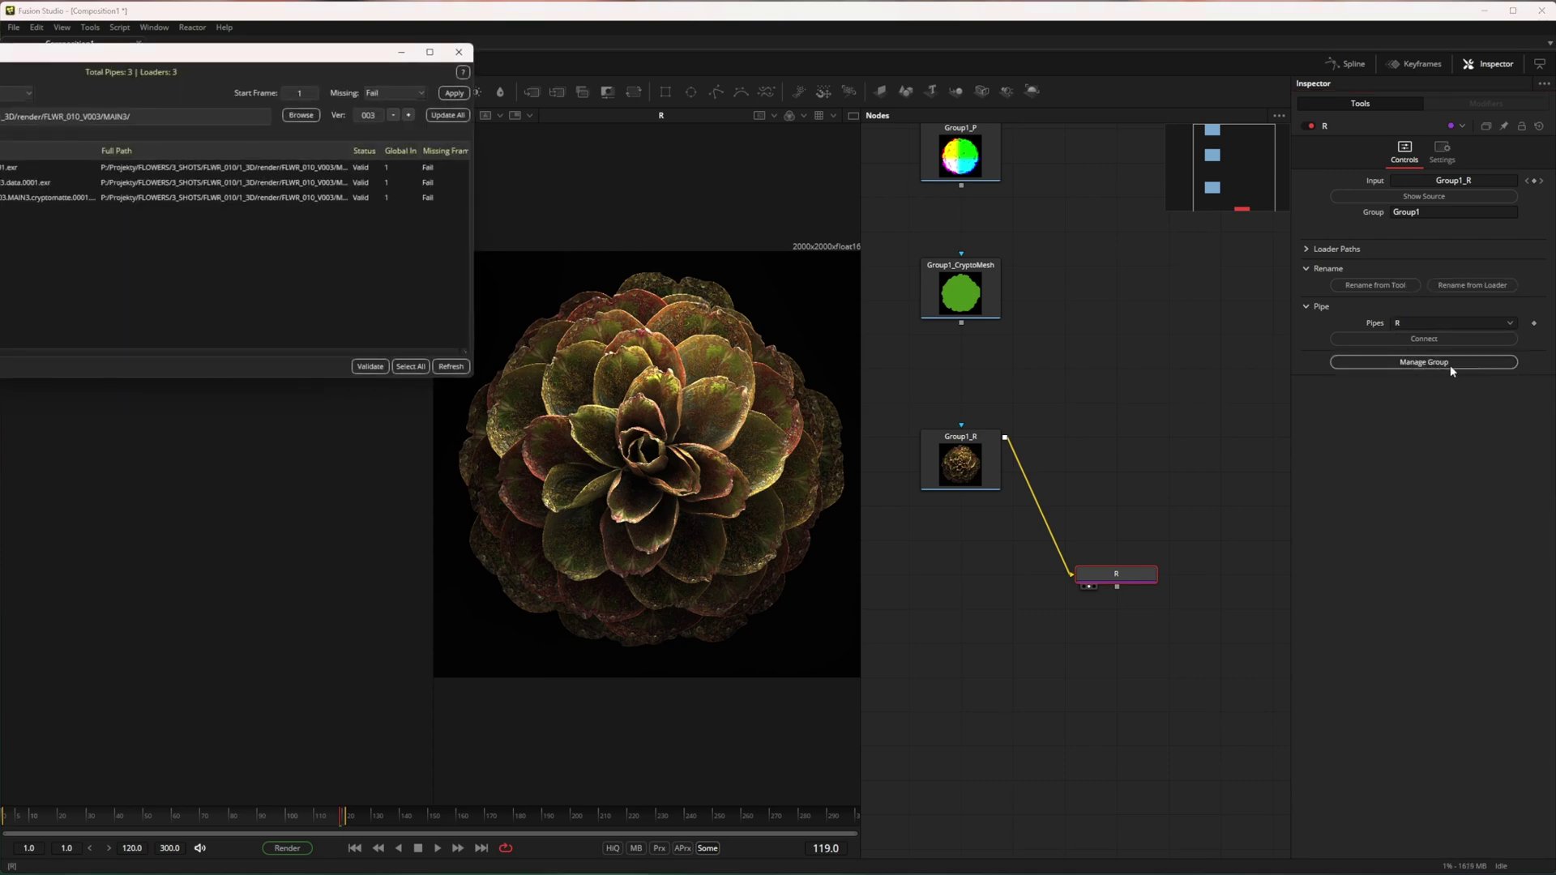
{"action": "left_click_drag", "start_coordinate": [326, 64], "coordinate": [743, 234]}
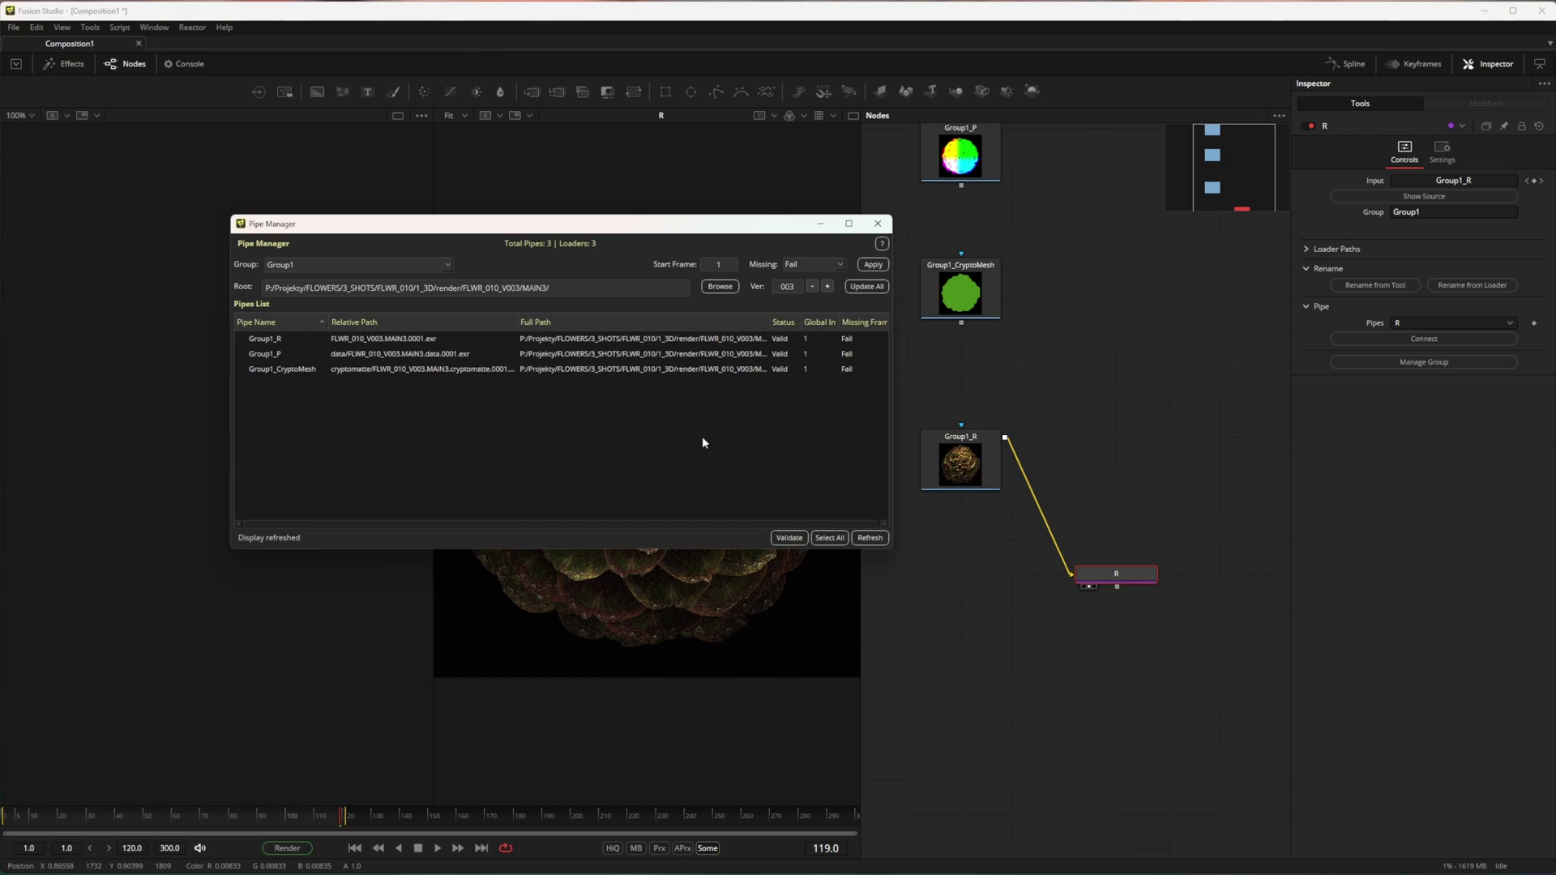
{"action": "left_click", "coordinate": [865, 293]}
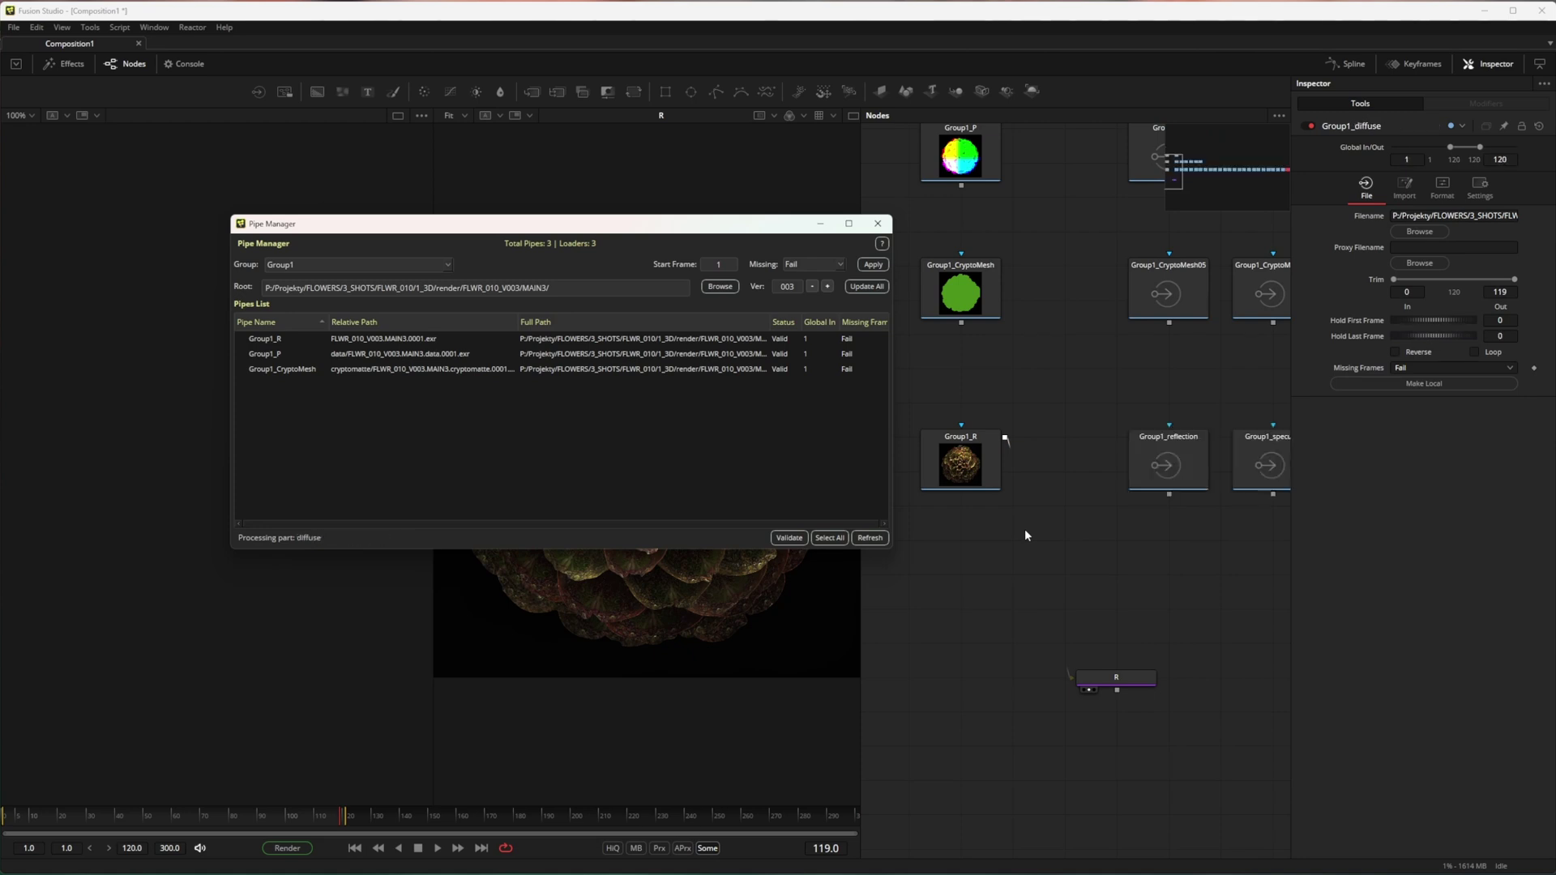
{"action": "left_click", "coordinate": [878, 223]}
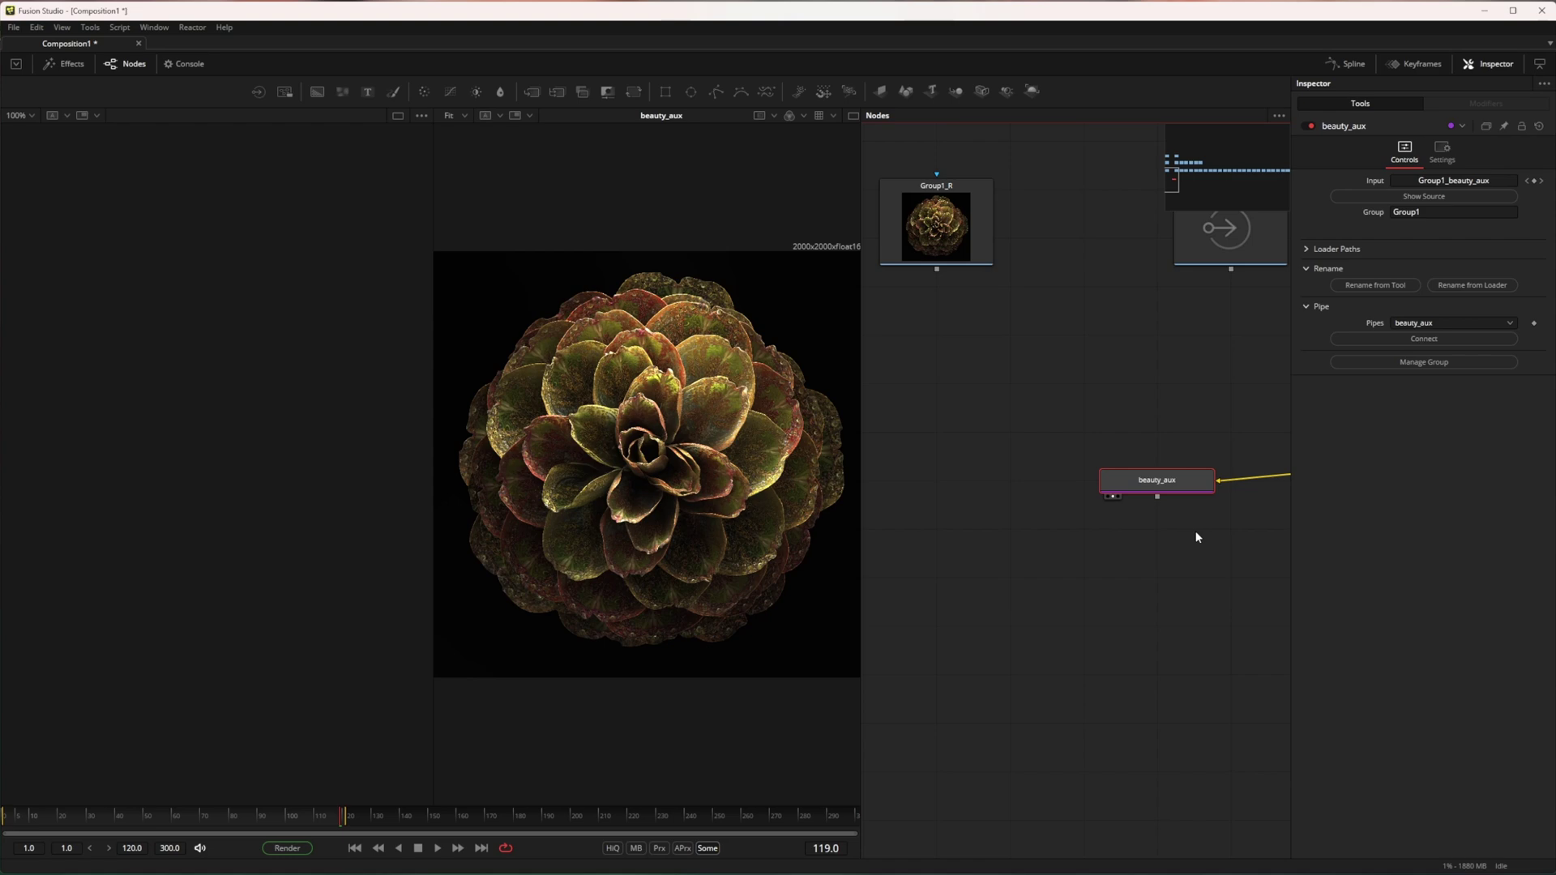
Step: Duplicate the beauty_aux pipe node and switch the copy to the beauty_aux_rslight_ramp_tex2 pipe
{"action": "left_click", "coordinate": [1441, 325]}
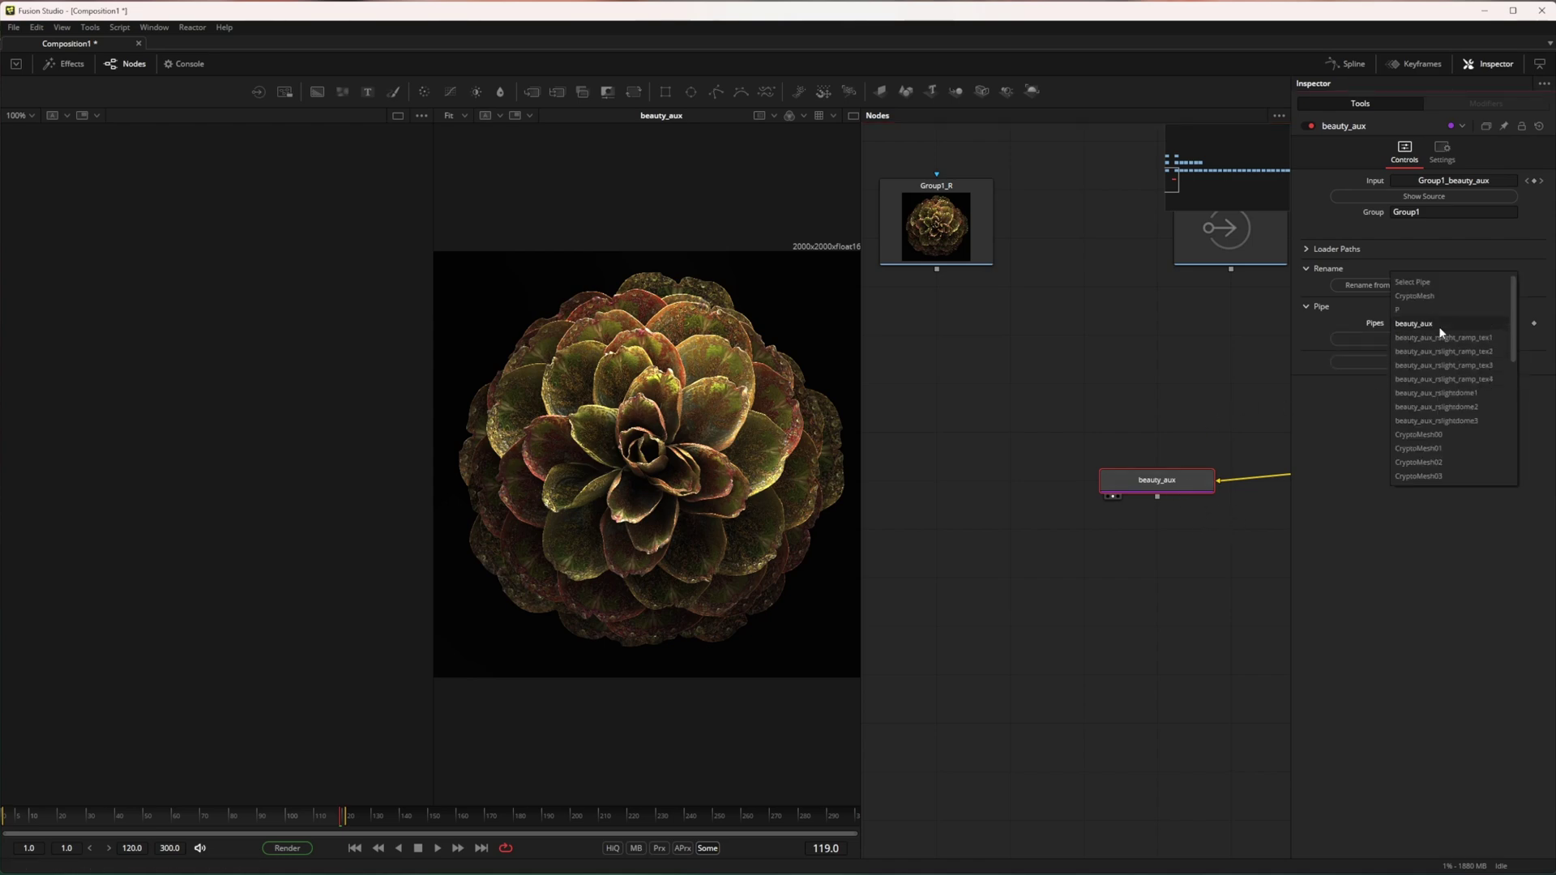
{"action": "left_click", "coordinate": [1438, 325]}
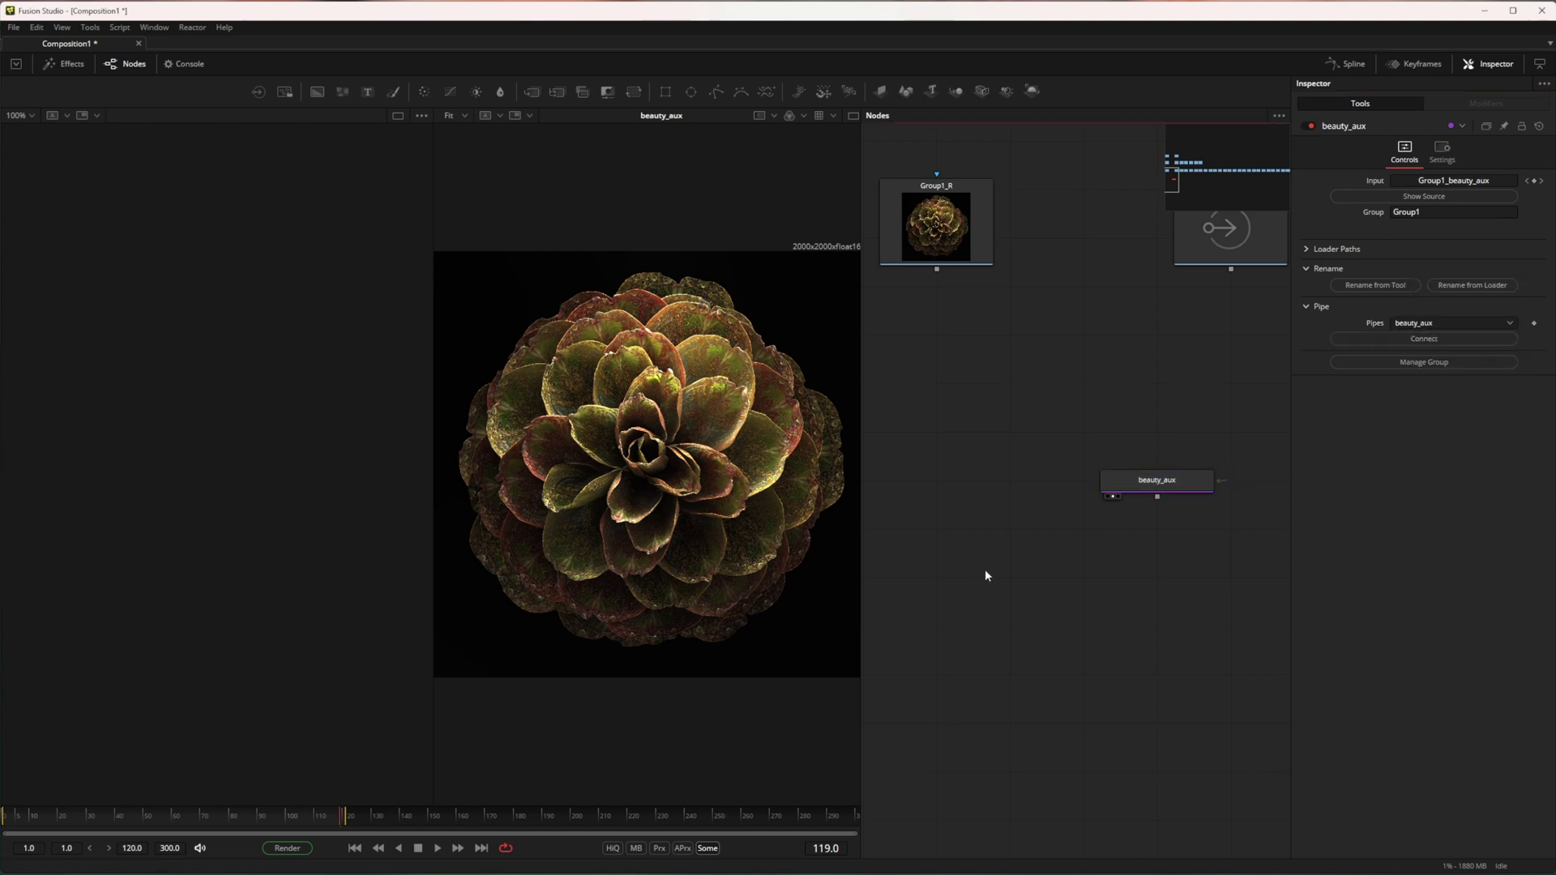
{"action": "key", "text": "ctrl+c"}
{"action": "key", "text": "ctrl+v"}
{"action": "left_click", "coordinate": [1440, 324]}
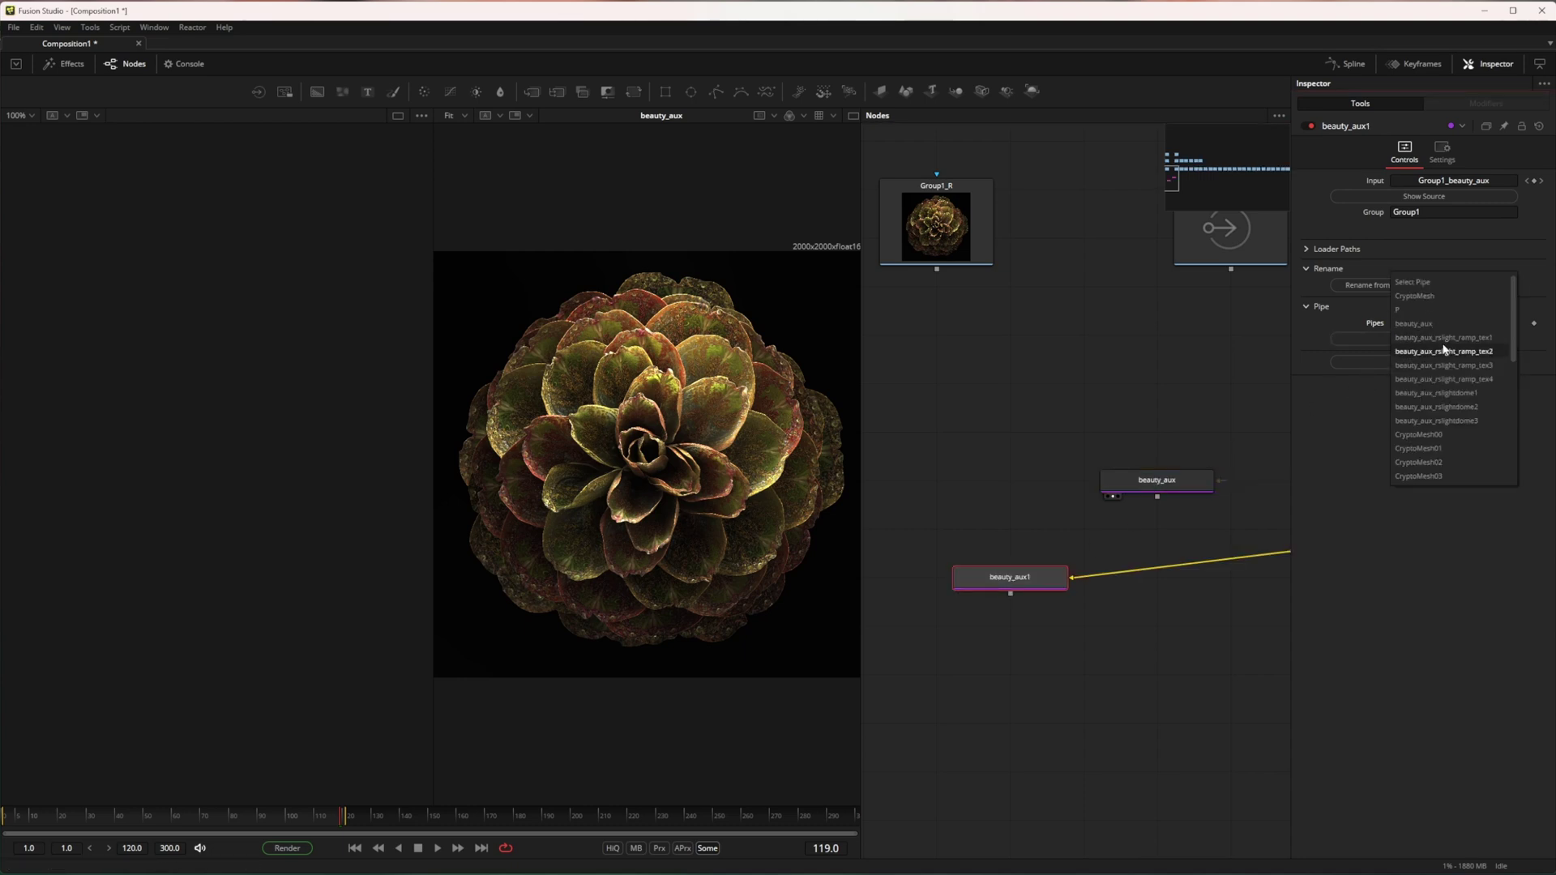
{"action": "left_click", "coordinate": [1443, 350]}
{"action": "left_click_drag", "start_coordinate": [1120, 602], "coordinate": [1150, 527]}
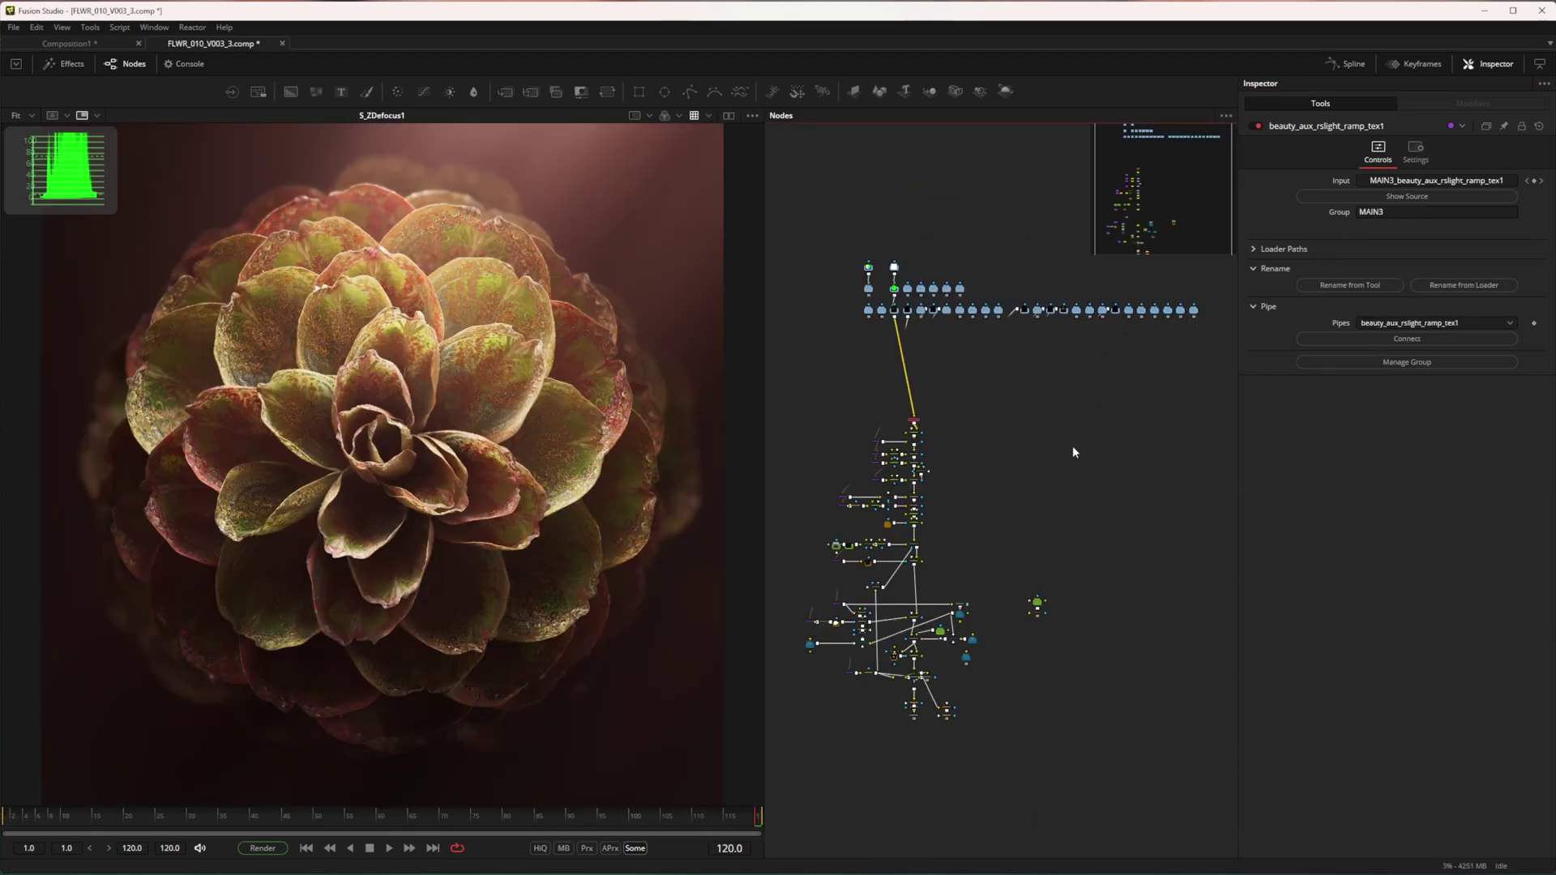
Step: In the FLWR_010_V003_3 composition, inspect the MAIN3 loaders and the pipes available to the beauty_aux_rslight_ramp_tex1 node
{"action": "left_click_drag", "start_coordinate": [1018, 376], "coordinate": [1028, 368]}
{"action": "left_click_drag", "start_coordinate": [846, 226], "coordinate": [1192, 317]}
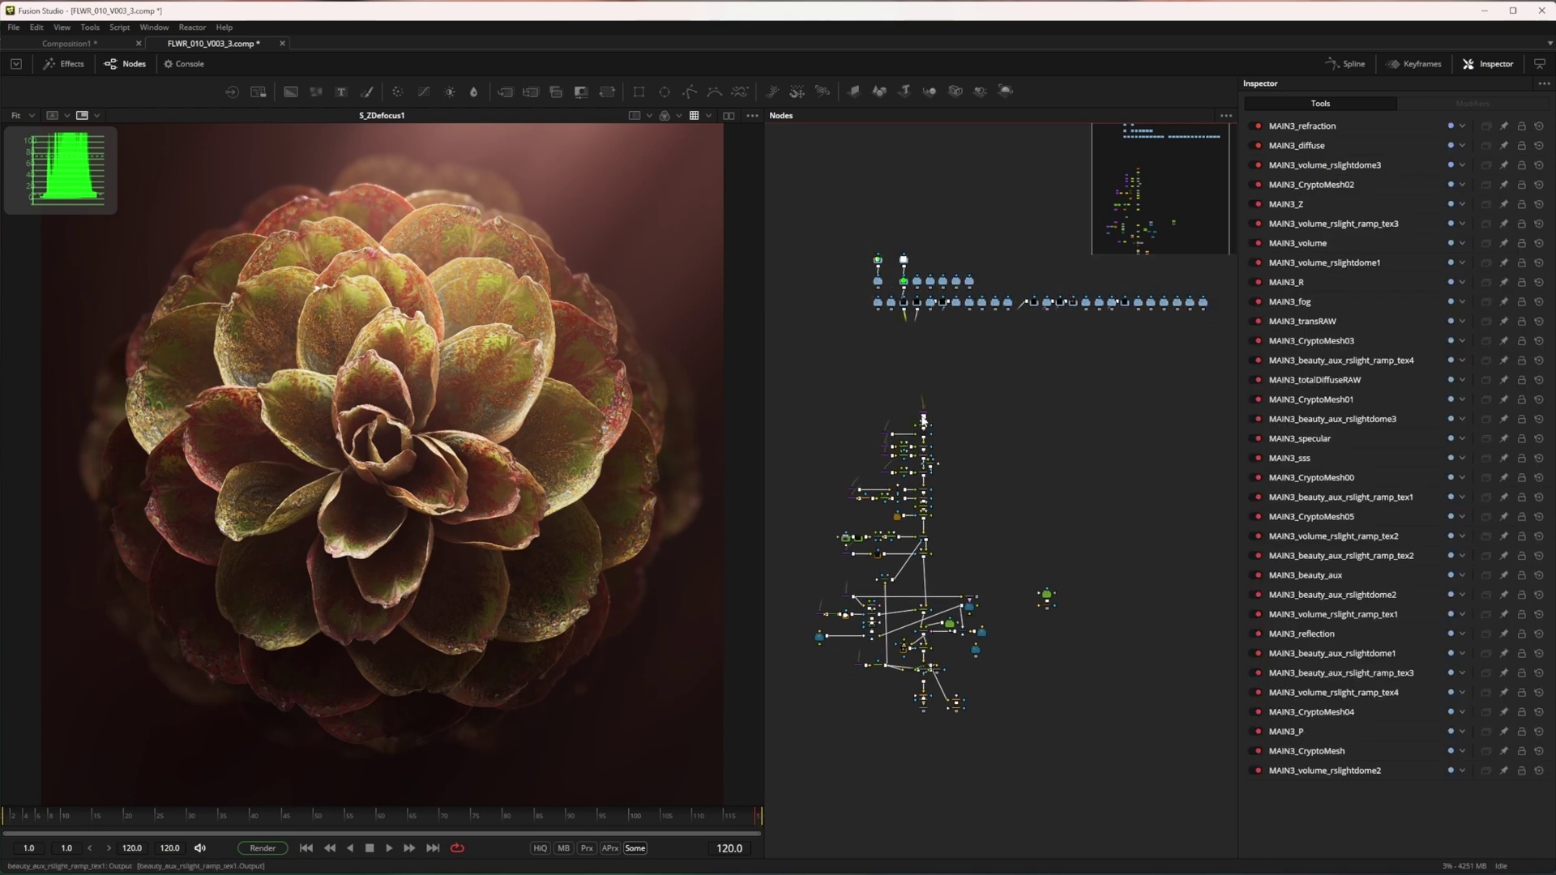
{"action": "scroll", "coordinate": [928, 422], "scroll_direction": "up", "scroll_amount": 5}
{"action": "scroll", "coordinate": [930, 413], "scroll_direction": "up", "scroll_amount": 3}
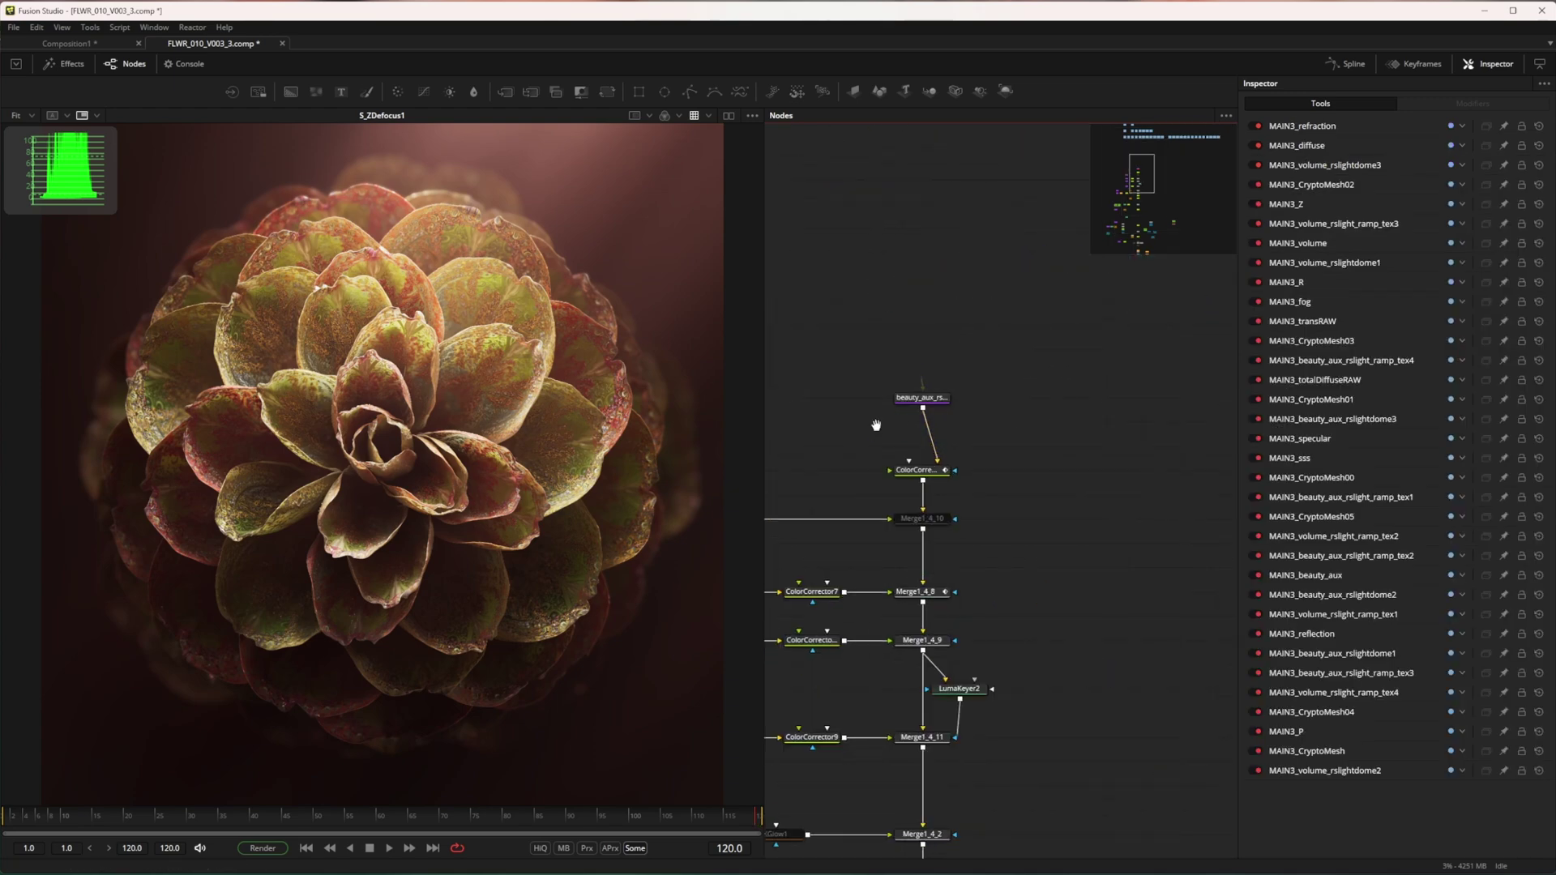
{"action": "left_click", "coordinate": [932, 408]}
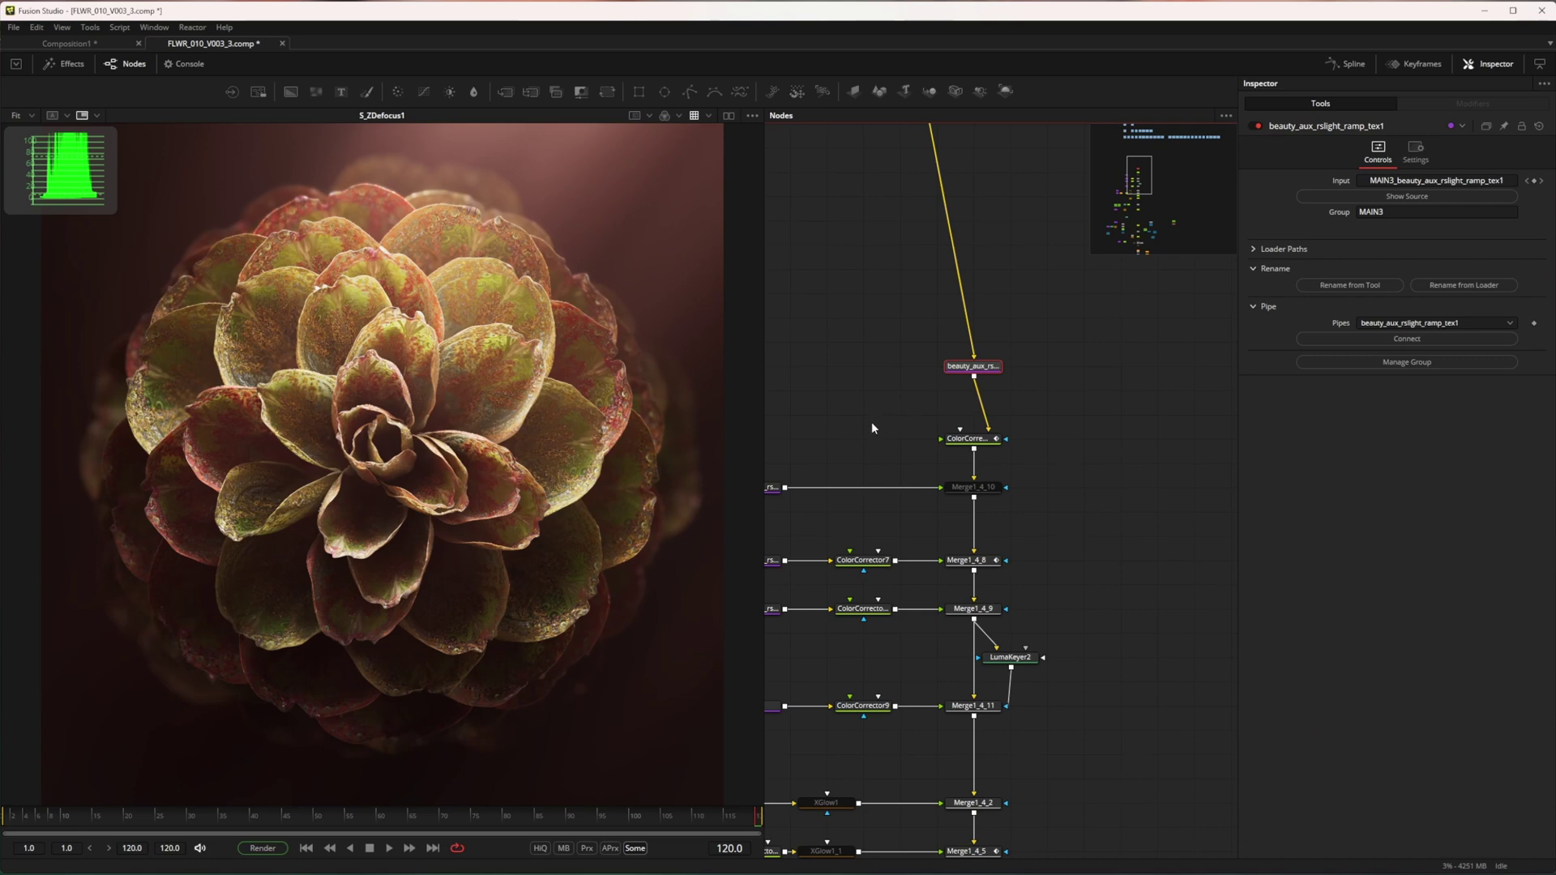
{"action": "left_click", "coordinate": [1411, 323]}
{"action": "left_click", "coordinate": [1274, 422]}
Step: Examine the pipe nodes further down the node tree, including CryptoMesh00 and P
{"action": "left_click_drag", "start_coordinate": [1081, 500], "coordinate": [1233, 230]}
{"action": "left_click_drag", "start_coordinate": [938, 494], "coordinate": [1126, 301]}
{"action": "left_click_drag", "start_coordinate": [1019, 527], "coordinate": [1028, 413]}
{"action": "left_click_drag", "start_coordinate": [938, 584], "coordinate": [941, 321]}
{"action": "left_click_drag", "start_coordinate": [939, 460], "coordinate": [1042, 287]}
{"action": "left_click", "coordinate": [844, 498]}
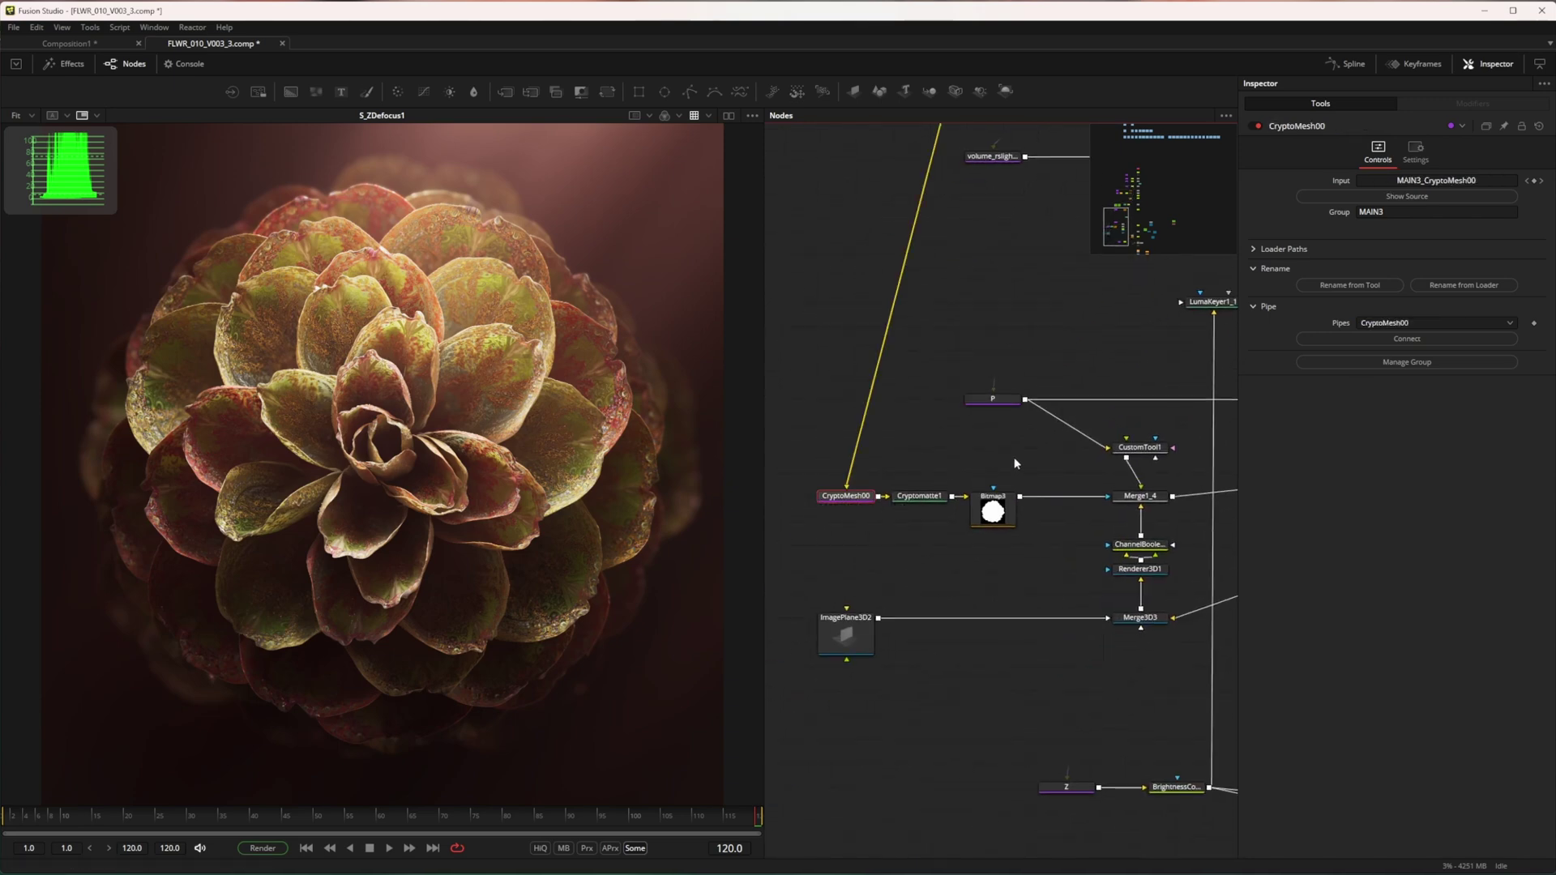
{"action": "left_click", "coordinate": [1011, 434]}
{"action": "left_click", "coordinate": [1009, 402]}
{"action": "left_click_drag", "start_coordinate": [1003, 450], "coordinate": [849, 461]}
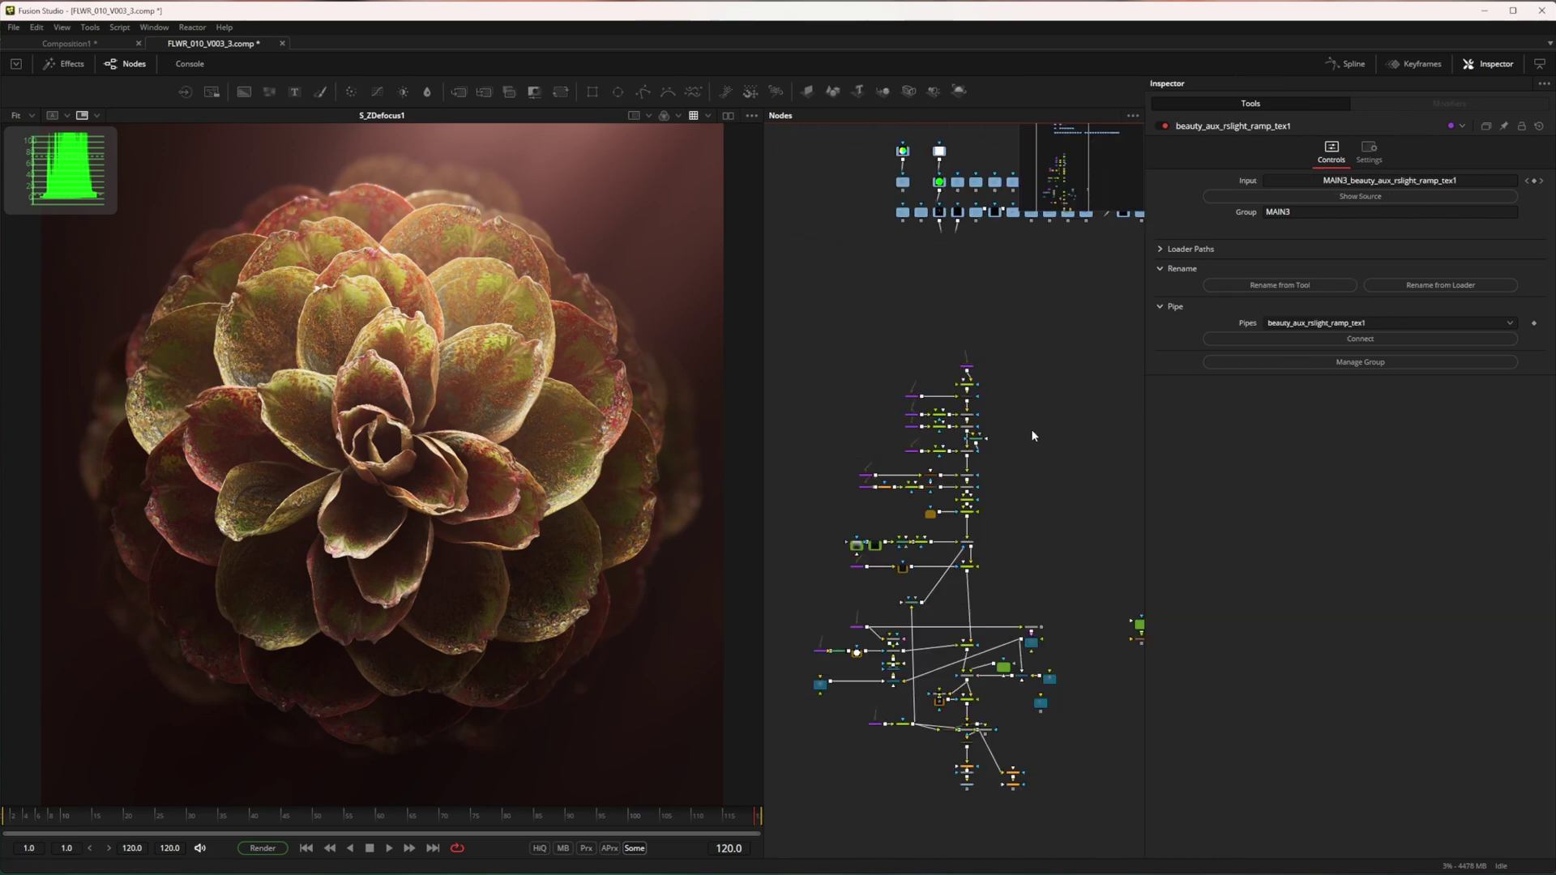
Step: Open the MAIN3 group manager from the beauty_aux_rslight_ramp_tex1 pipe node
{"action": "scroll", "coordinate": [968, 369], "scroll_direction": "up", "scroll_amount": 7}
{"action": "left_click", "coordinate": [969, 357]}
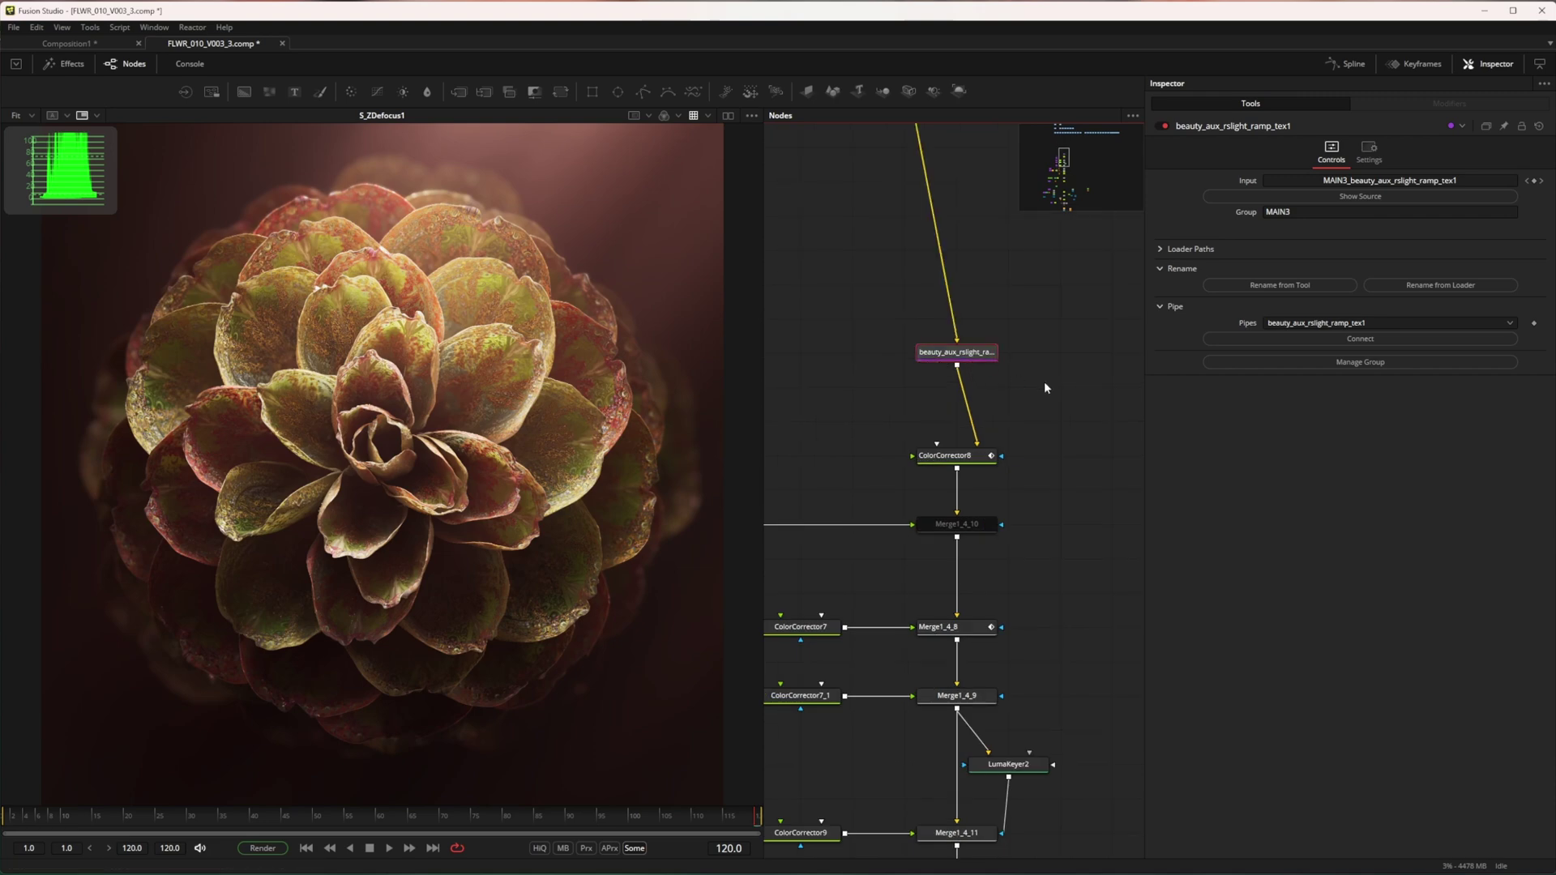
{"action": "left_click_drag", "start_coordinate": [1045, 384], "coordinate": [1066, 427]}
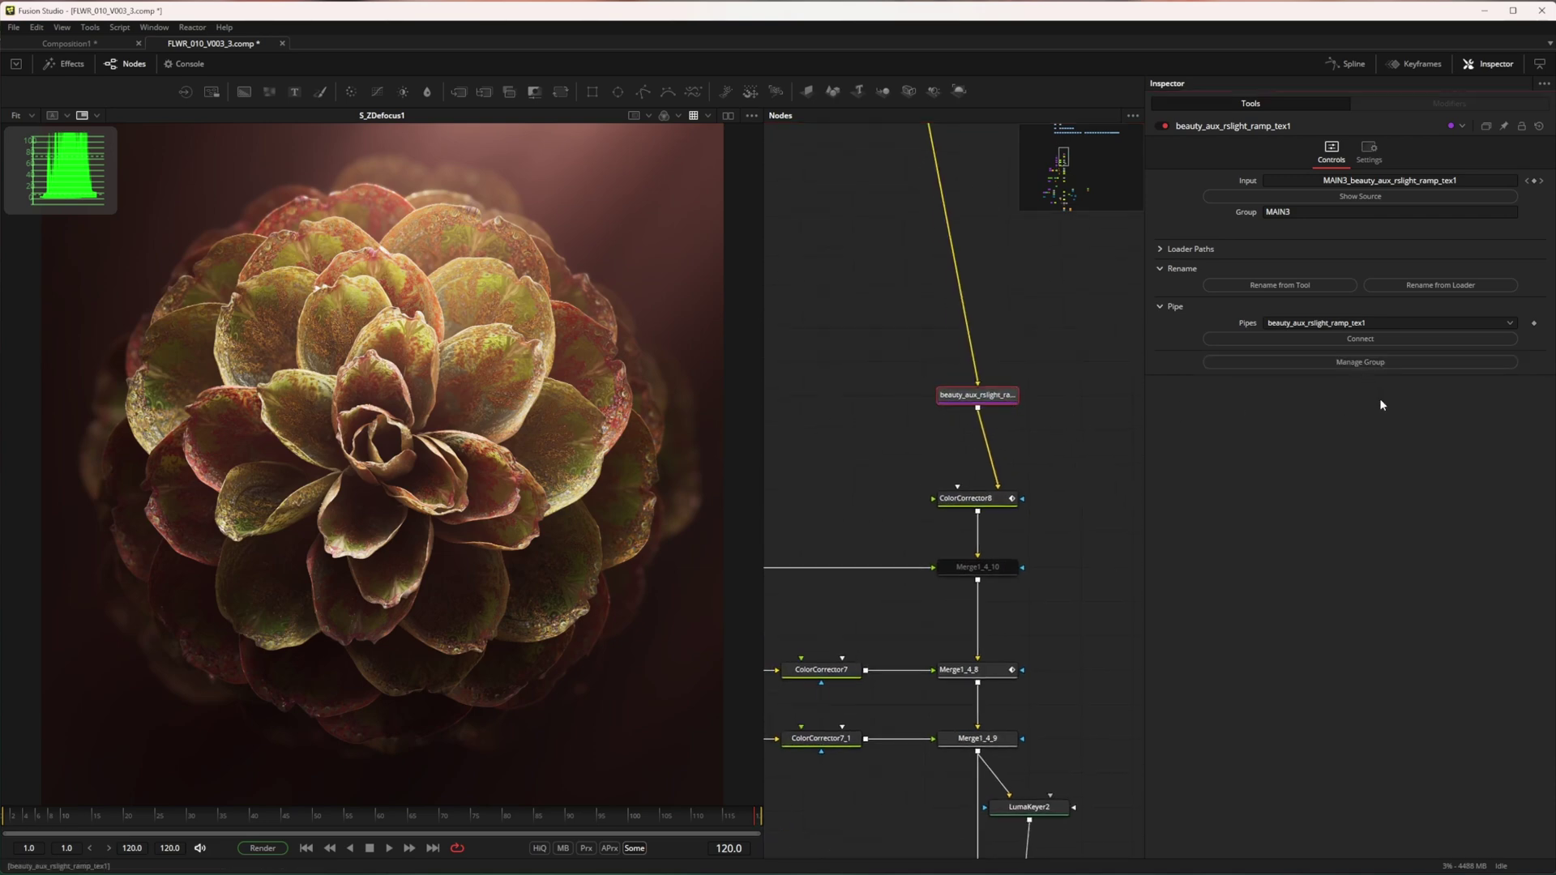
{"action": "left_click", "coordinate": [1360, 362]}
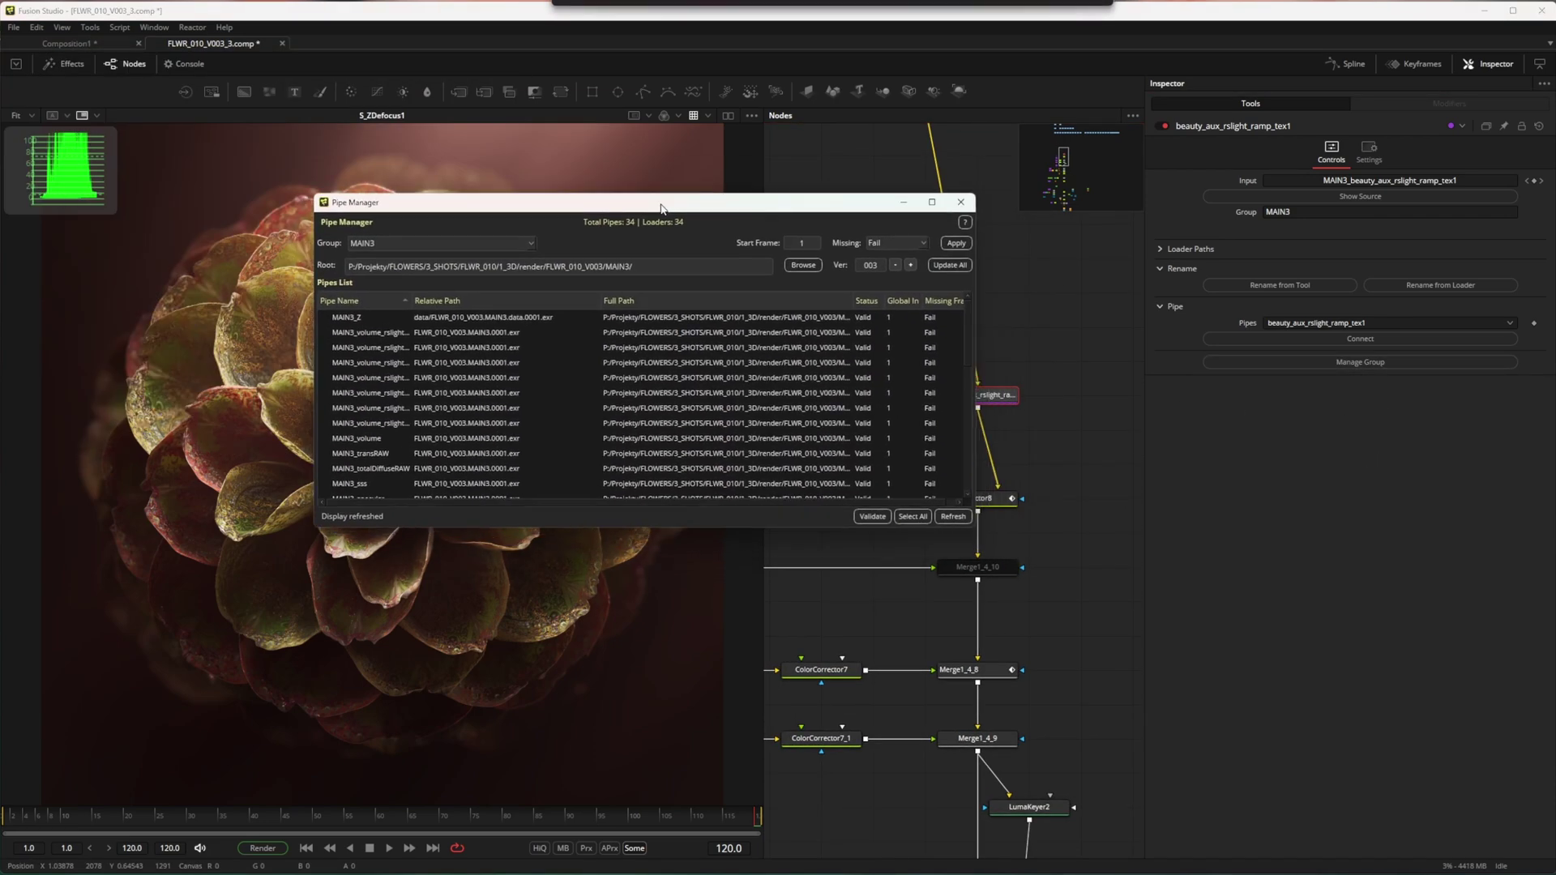
{"action": "left_click_drag", "start_coordinate": [660, 208], "coordinate": [651, 208]}
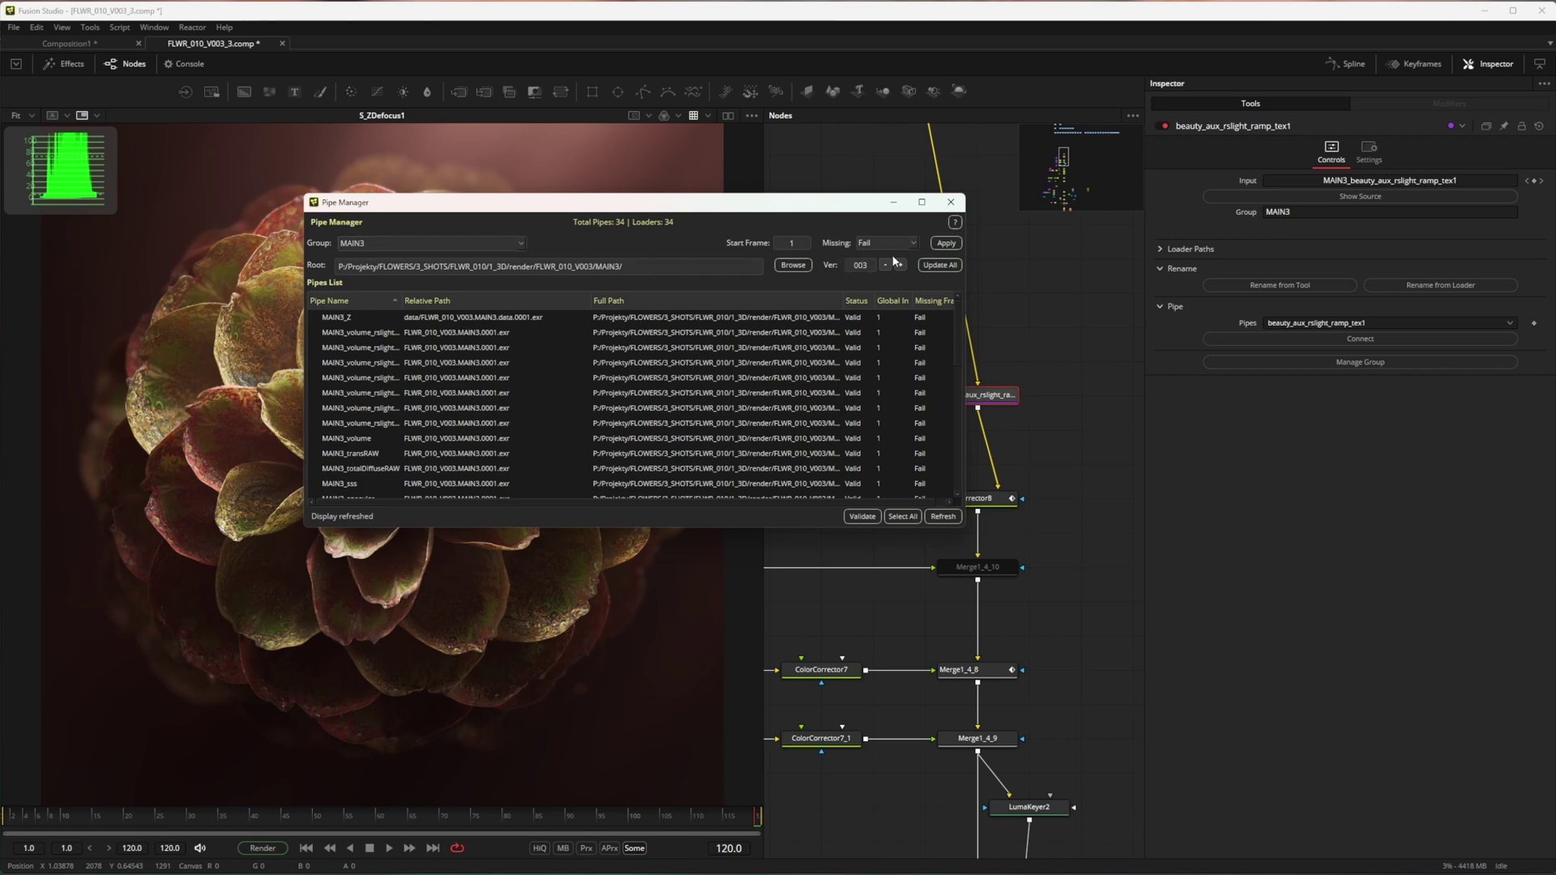
{"action": "left_click", "coordinate": [1005, 298]}
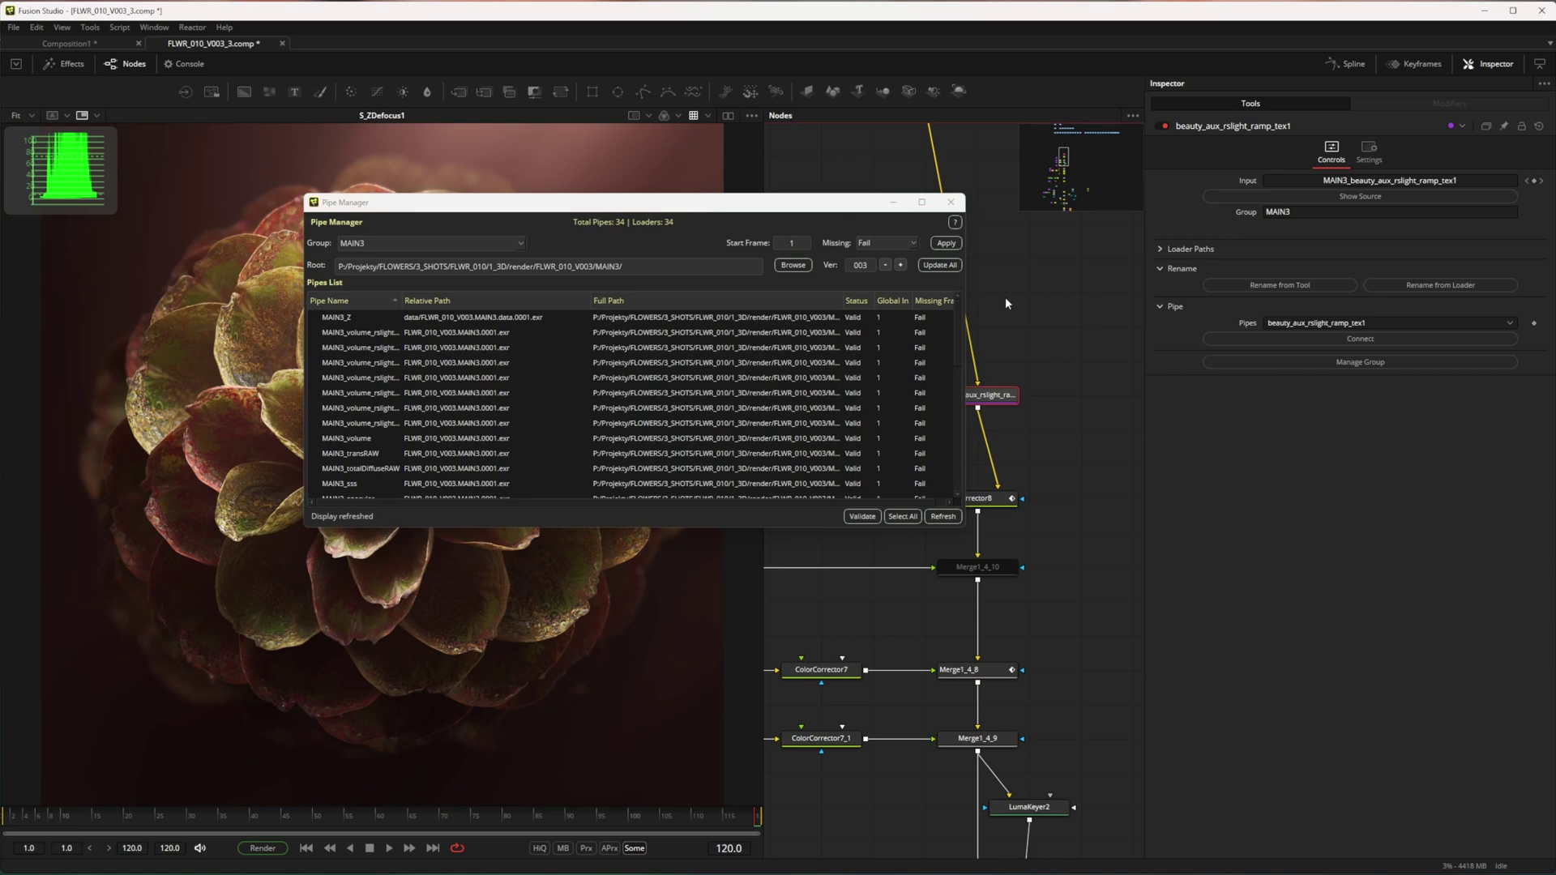
{"action": "left_click", "coordinate": [1018, 298]}
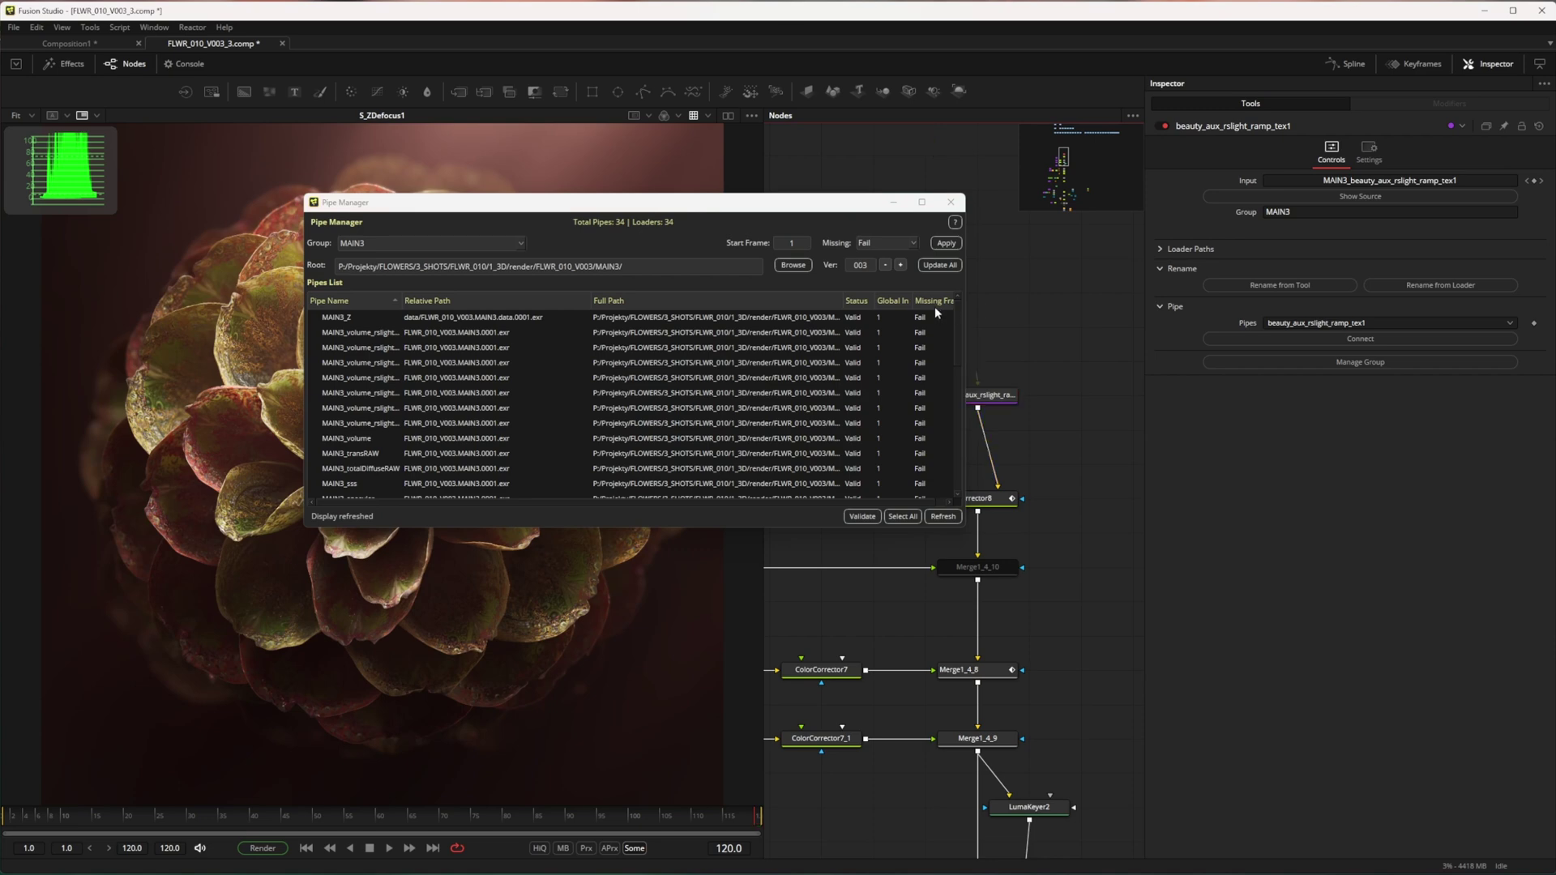
Step: Repoint the MAIN3 group to FLWR_010_V004.MAIN3.0120.exr in the FLWR_010_V004/MAIN3 render folder and update all its loaders
{"action": "left_click", "coordinate": [794, 266]}
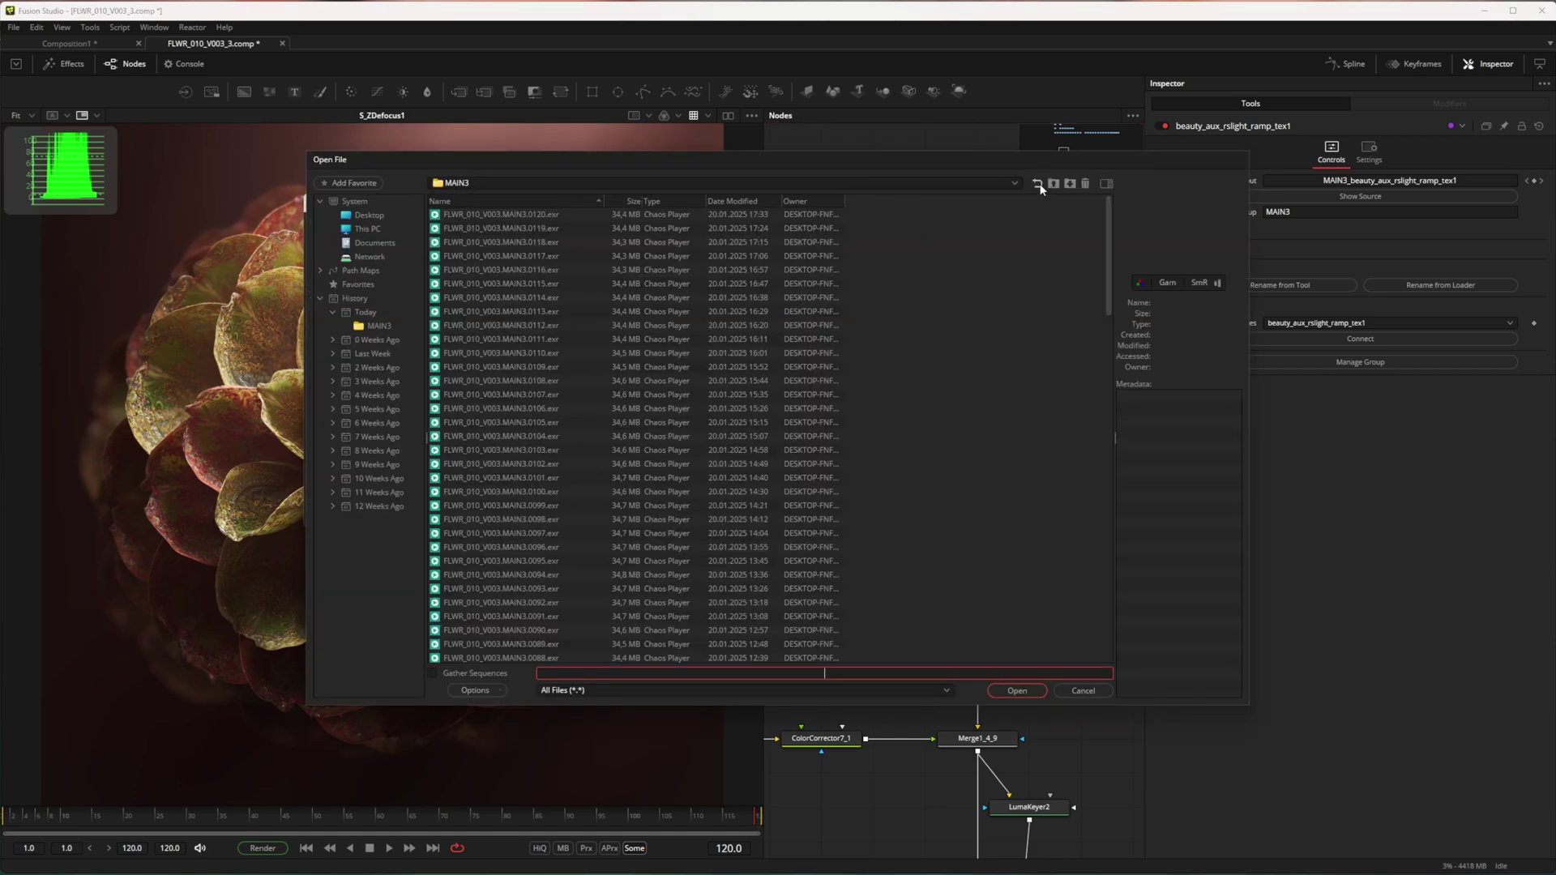
{"action": "left_click", "coordinate": [1039, 185]}
{"action": "left_click", "coordinate": [1039, 186]}
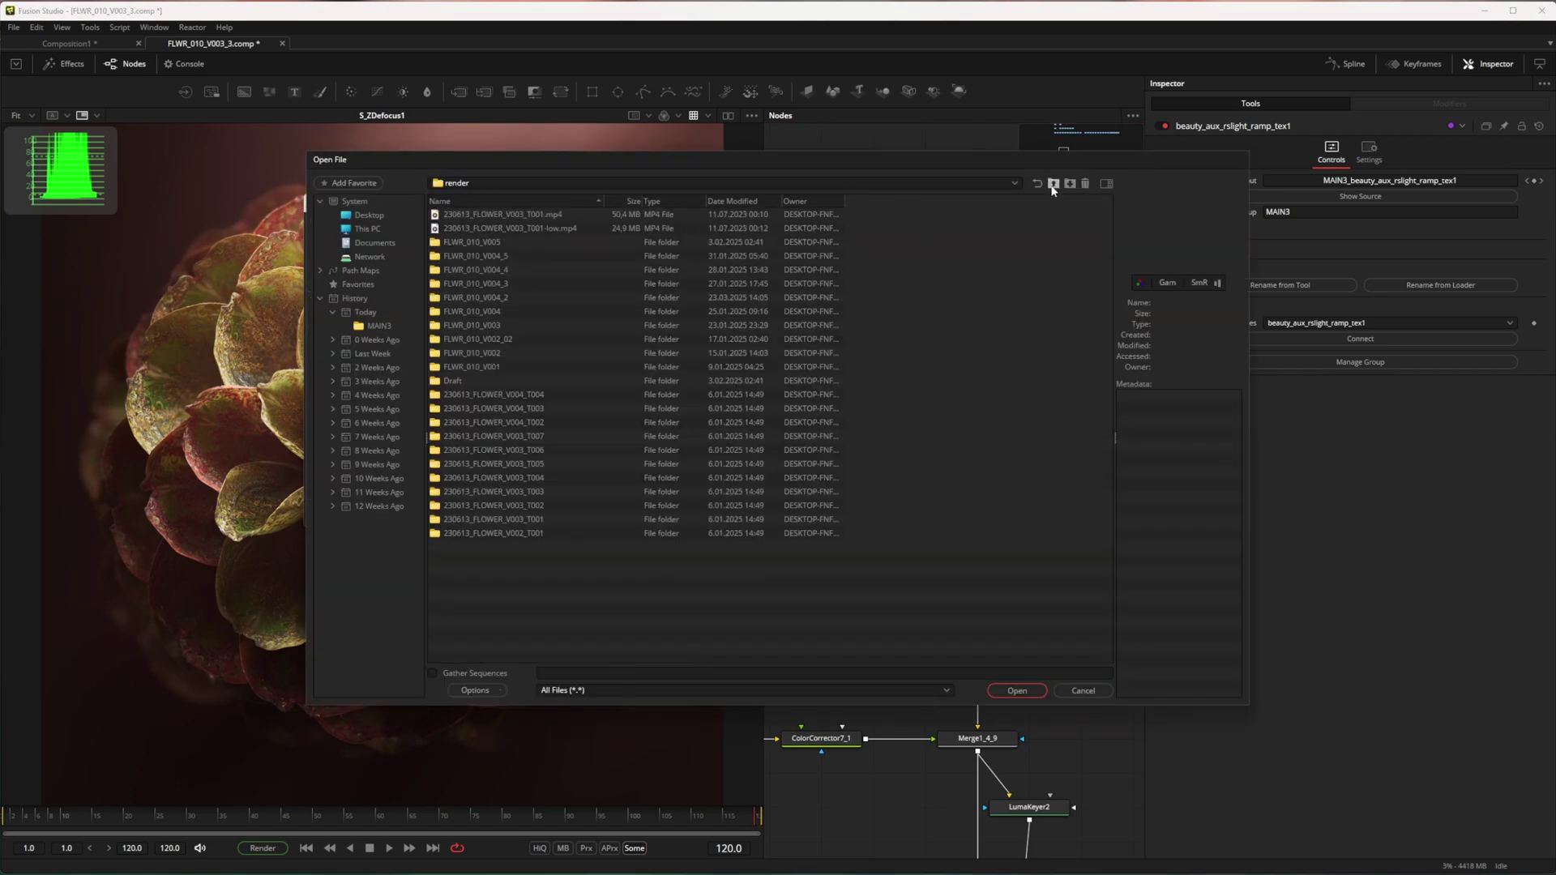
{"action": "double_click", "coordinate": [496, 313]}
{"action": "double_click", "coordinate": [479, 216]}
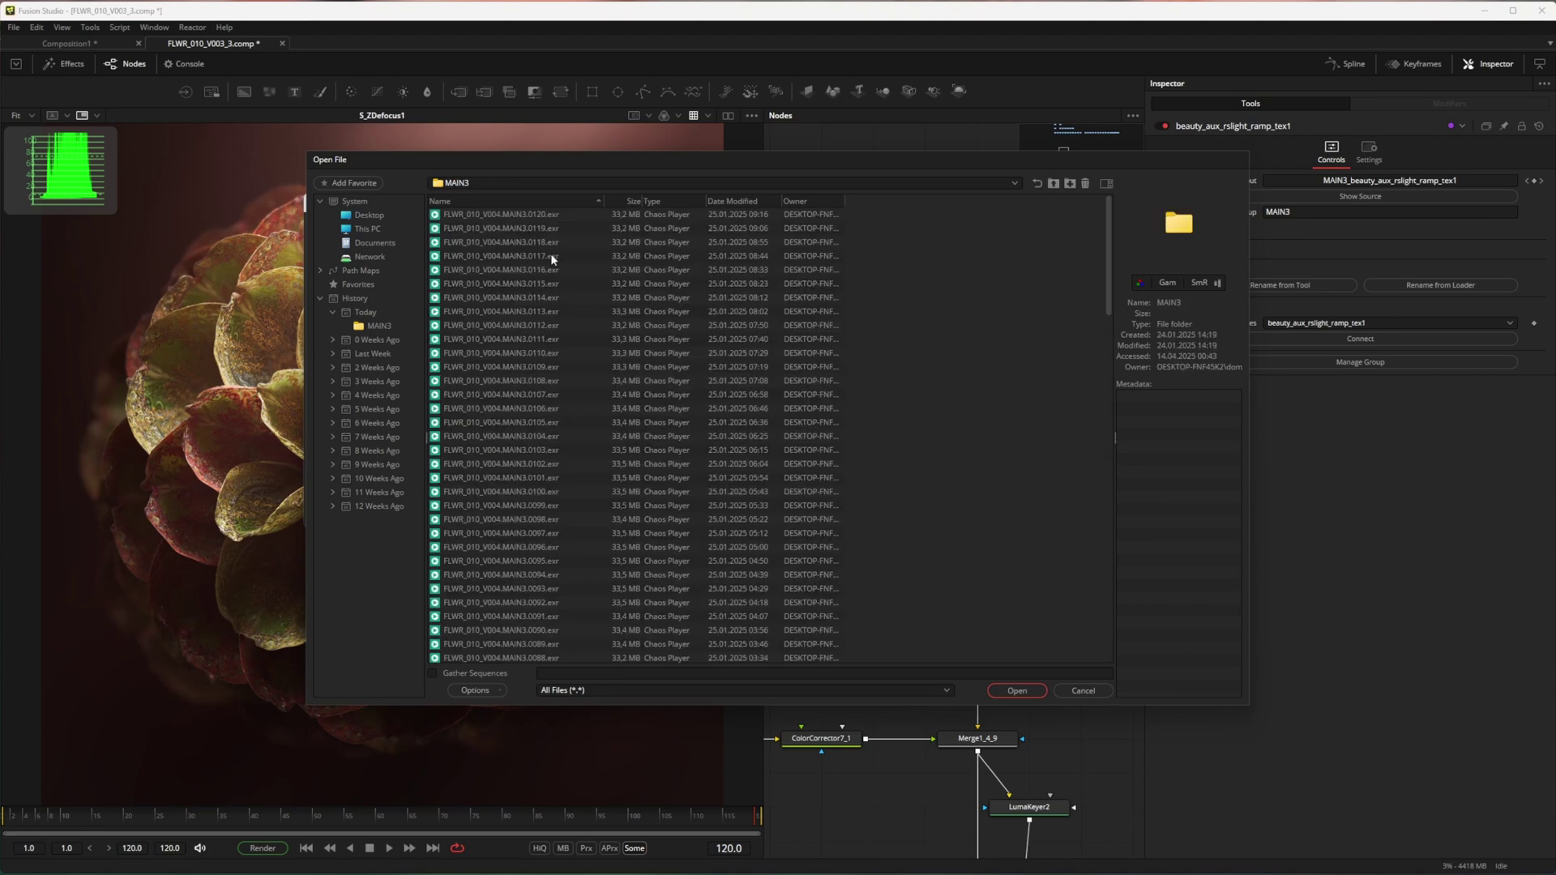
{"action": "left_click", "coordinate": [526, 214]}
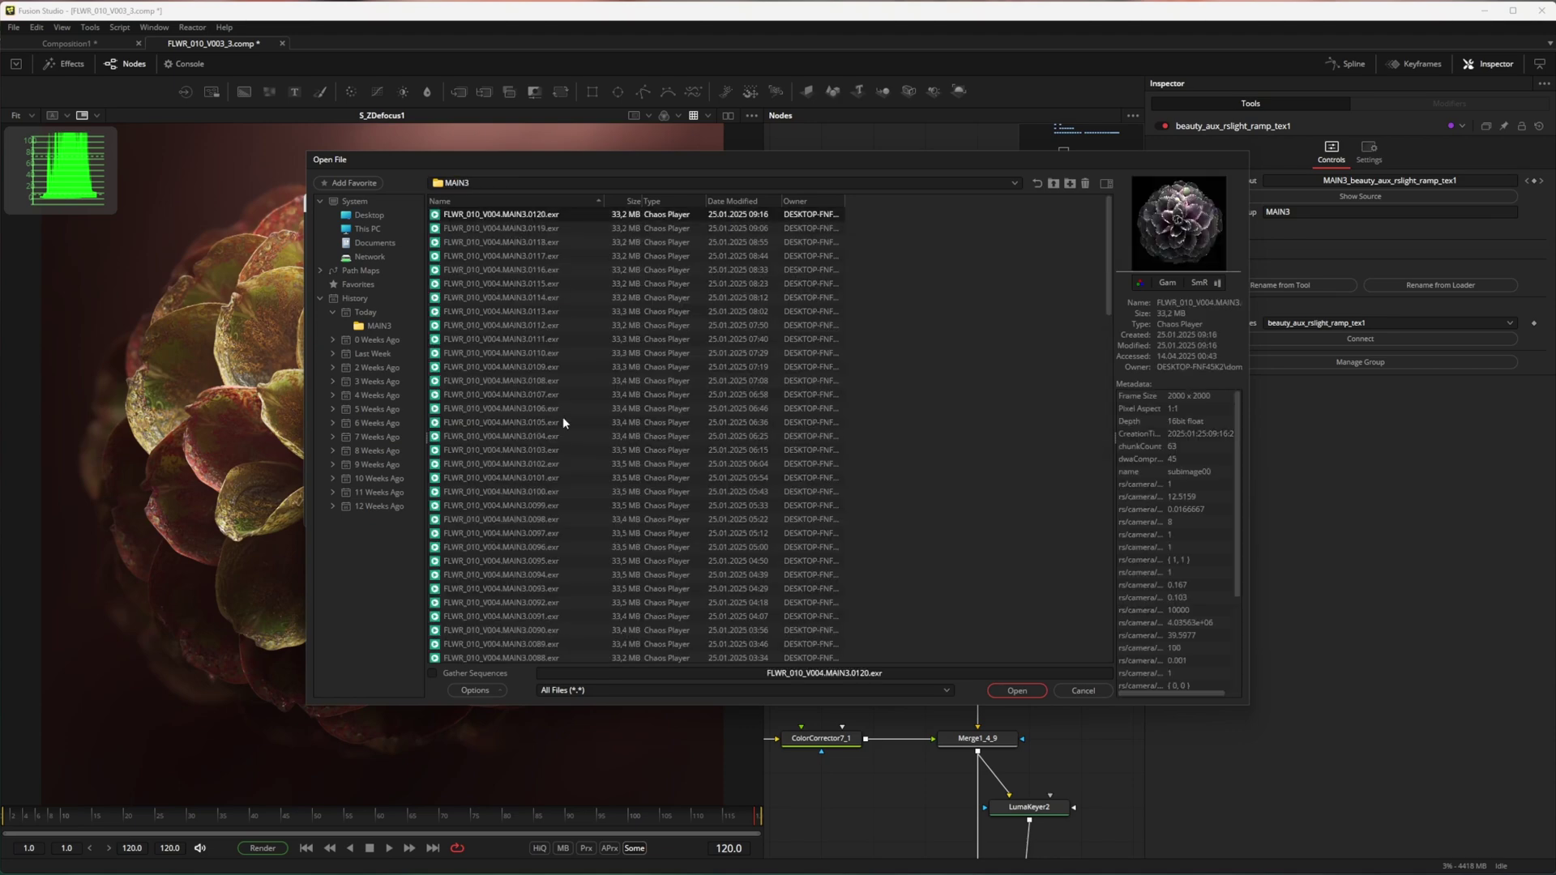
{"action": "left_click", "coordinate": [1017, 690]}
{"action": "left_click", "coordinate": [942, 270]}
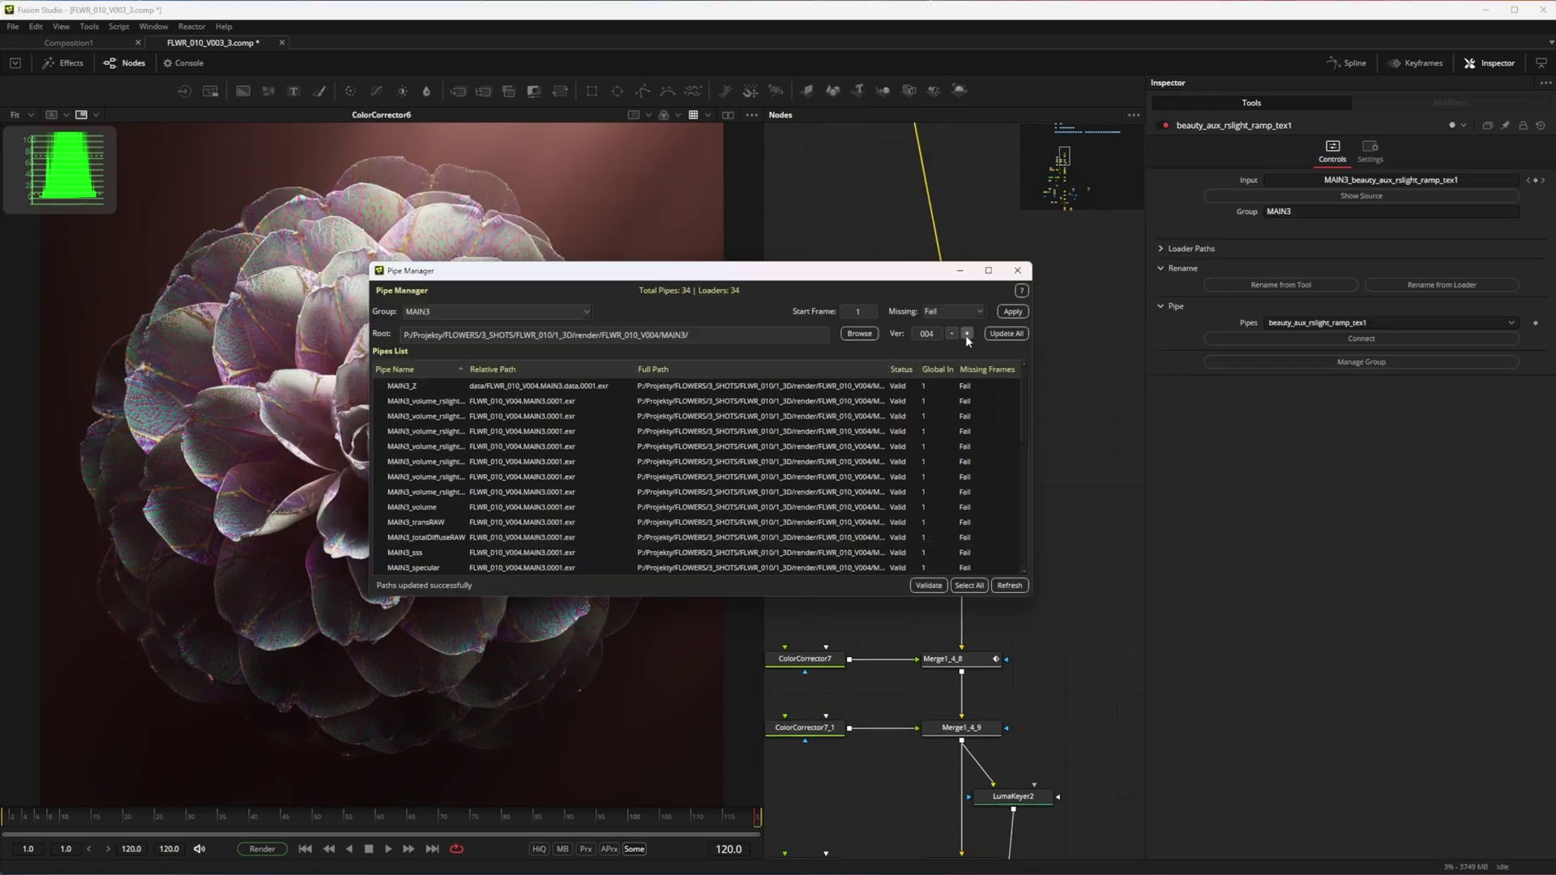
{"action": "left_click", "coordinate": [999, 337]}
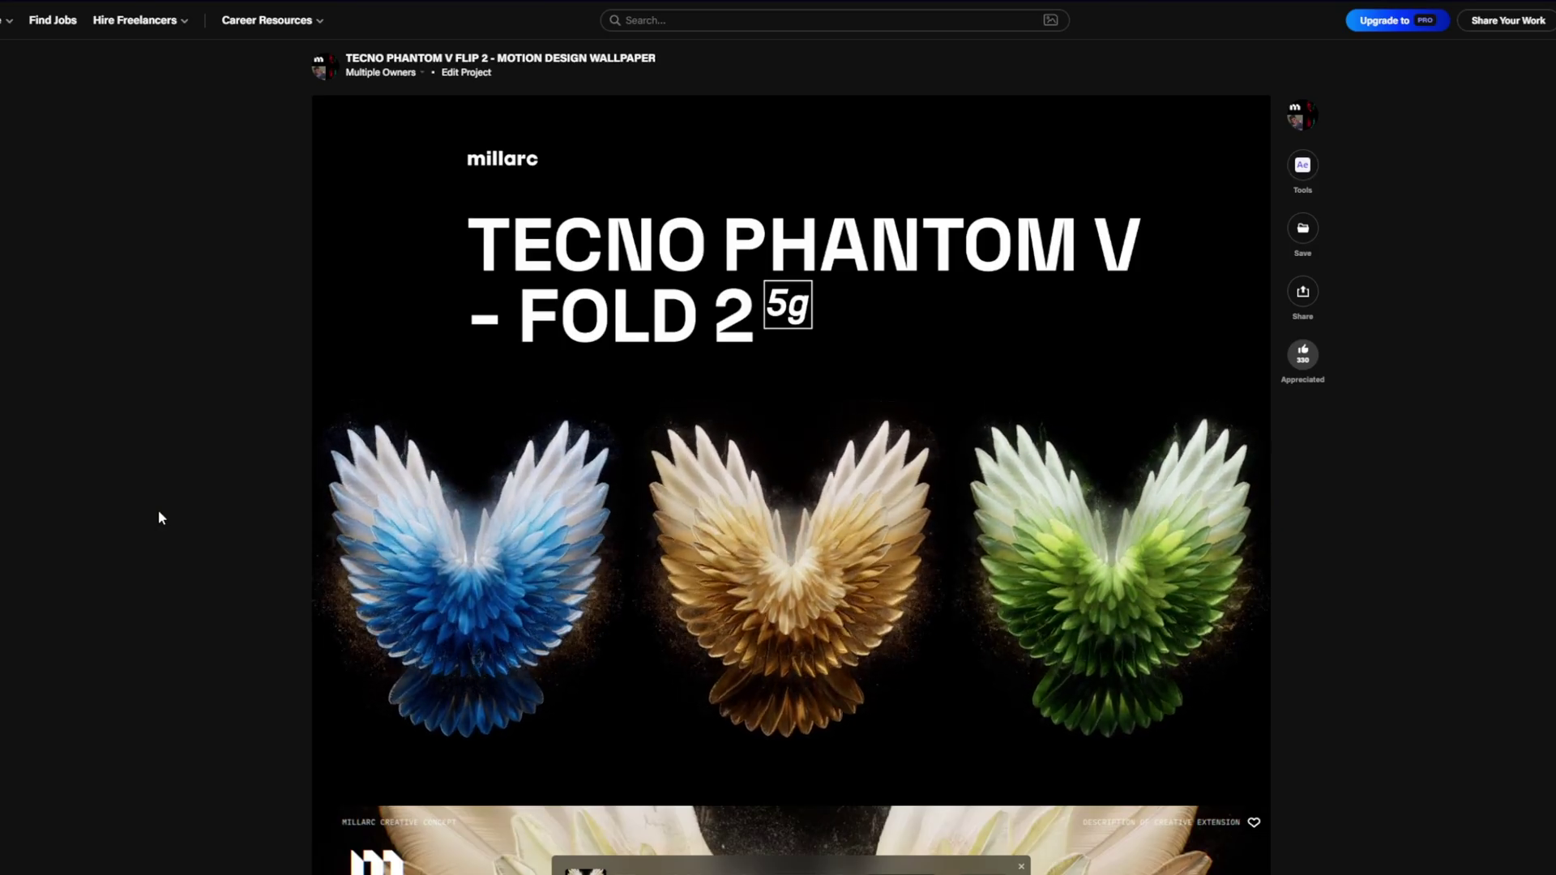
Step: Look through the TECNO PHANTOM V and HUAWEI WATCH Ultimate projects on the Behance website
{"action": "scroll", "coordinate": [160, 517], "scroll_direction": "down", "scroll_amount": 12}
{"action": "scroll", "coordinate": [158, 509], "scroll_direction": "down", "scroll_amount": 20}
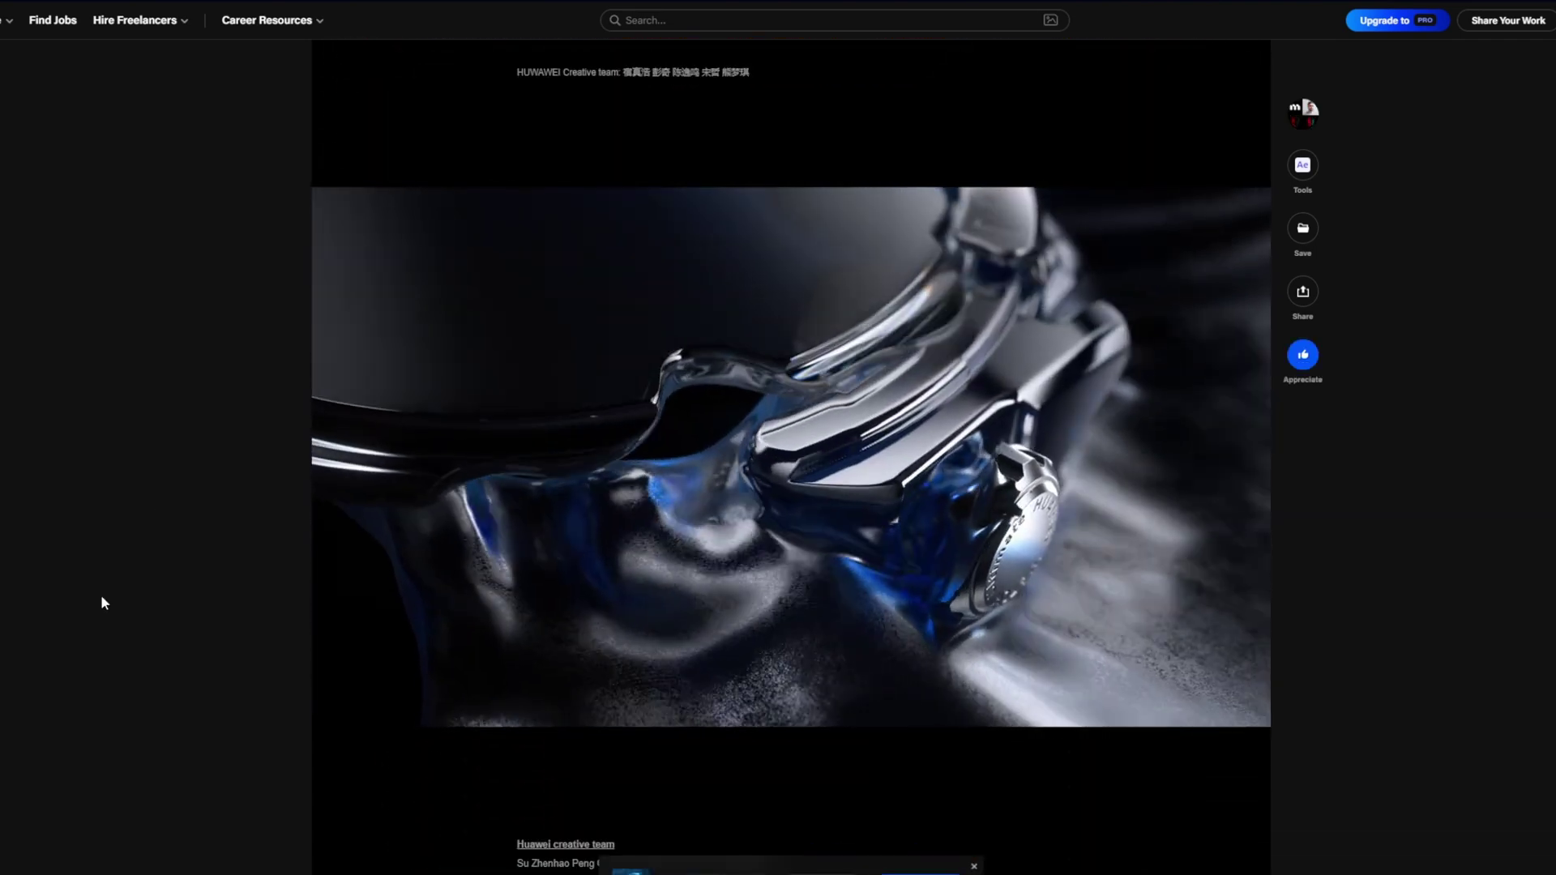
{"action": "scroll", "coordinate": [101, 599], "scroll_direction": "down", "scroll_amount": 5}
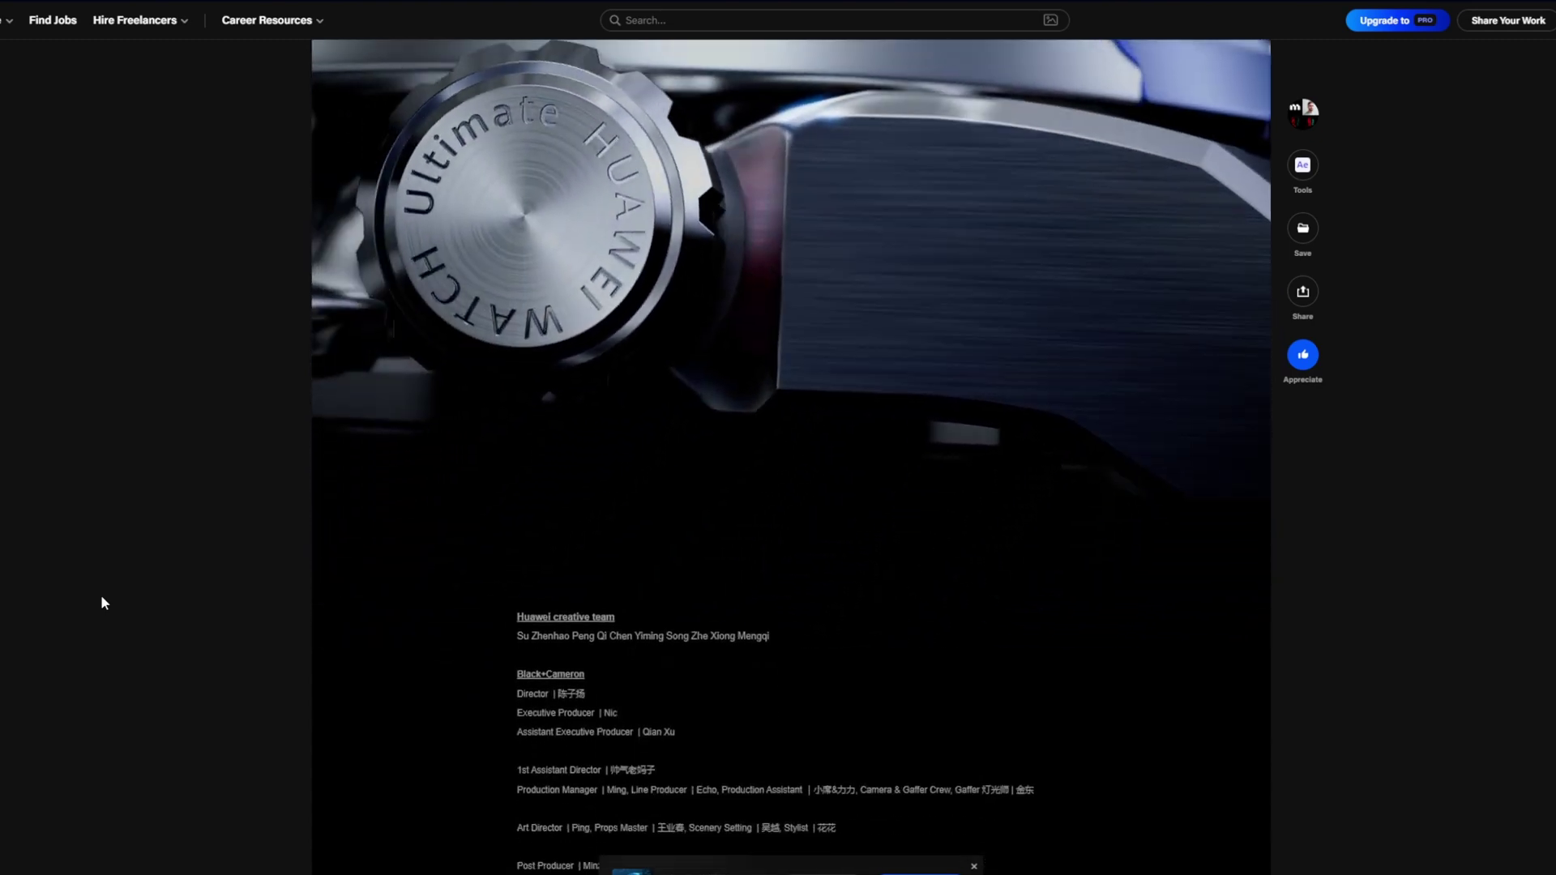
{"action": "scroll", "coordinate": [102, 596], "scroll_direction": "down", "scroll_amount": 12}
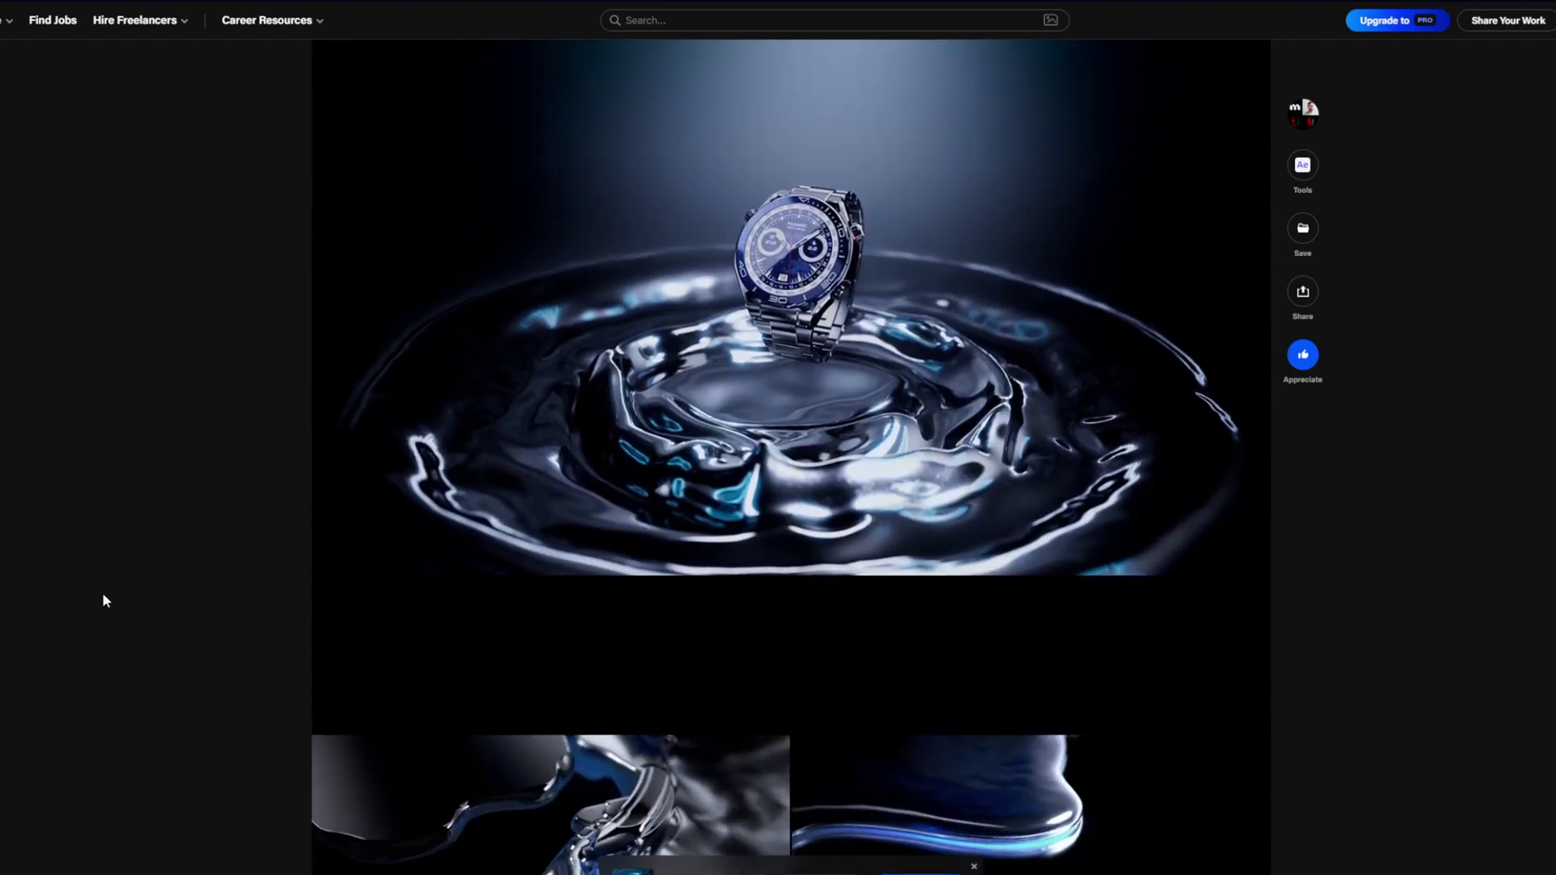
{"action": "scroll", "coordinate": [105, 596], "scroll_direction": "down", "scroll_amount": 6}
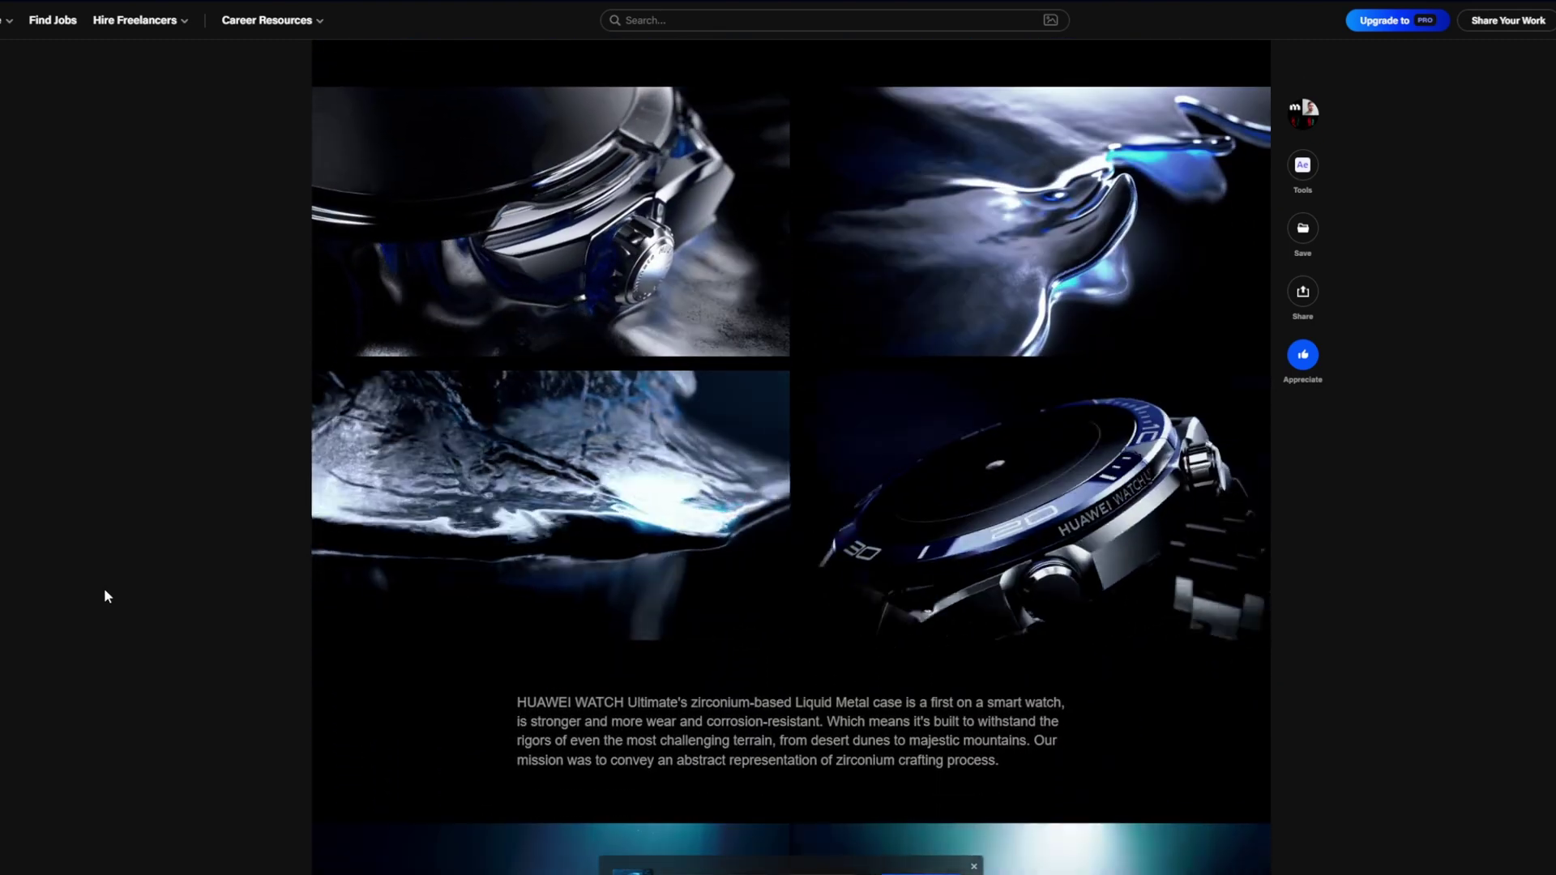